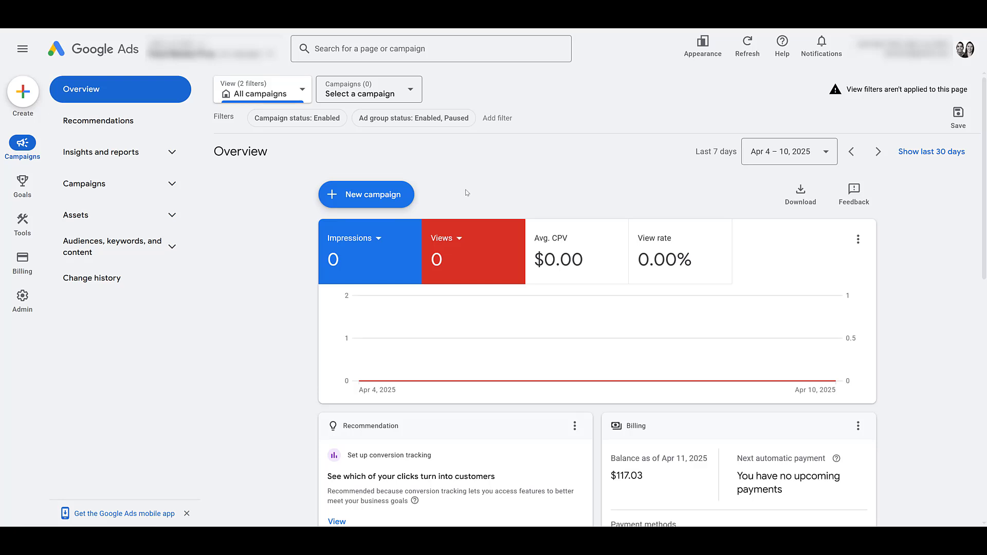
Step: Open Data manager from Tools and review connected products like Google Analytics, YouTube and HubSpot
mouse_move(26, 230)
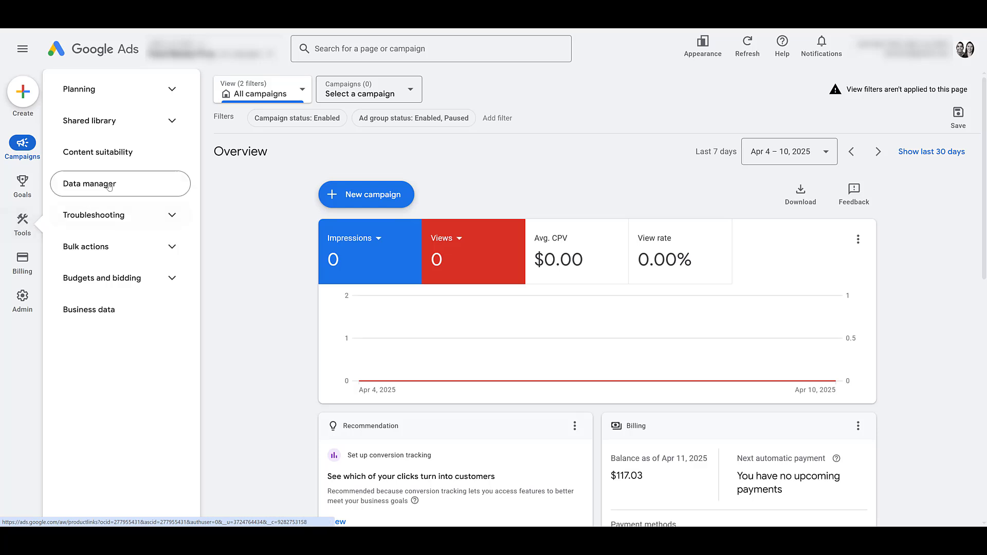
click(135, 188)
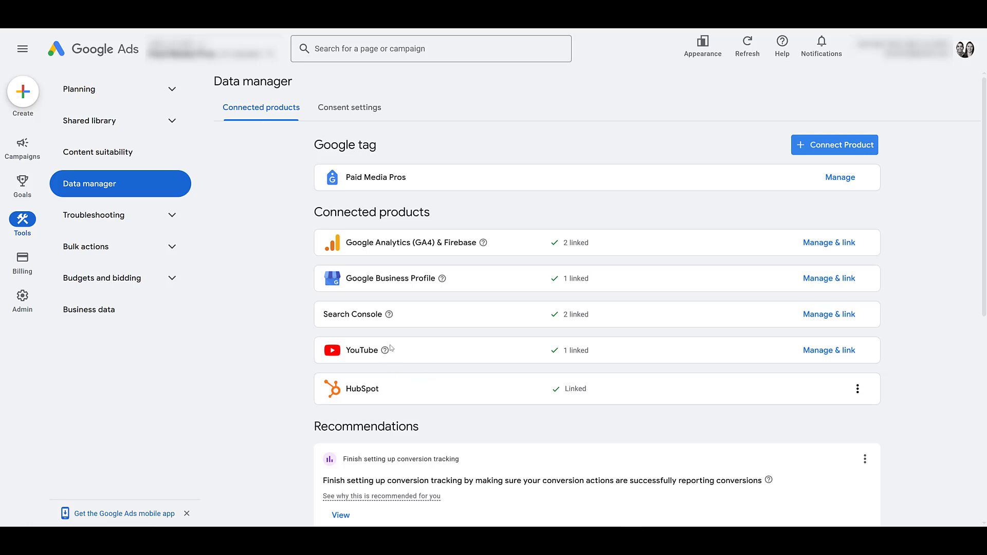
scroll(391, 348, down, 7)
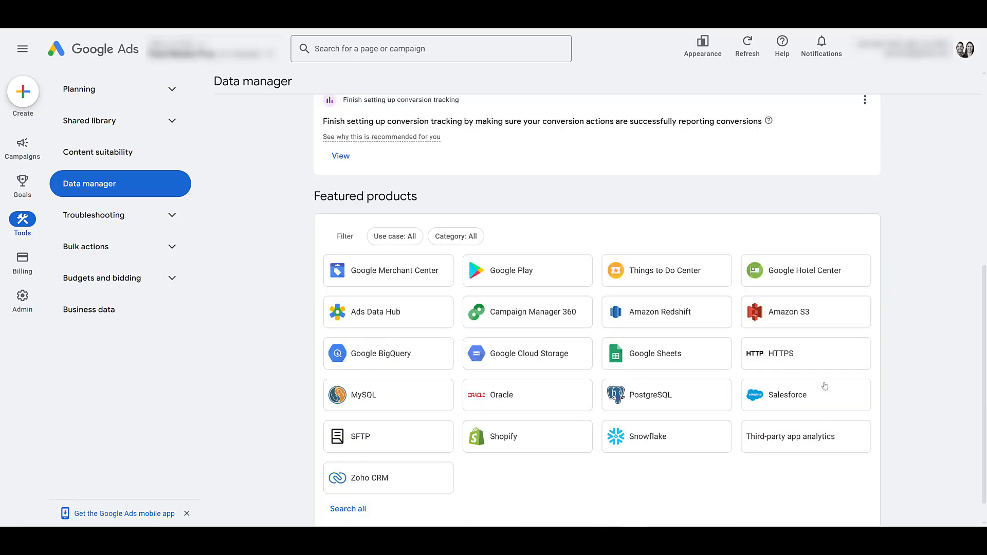
scroll(646, 377, up, 7)
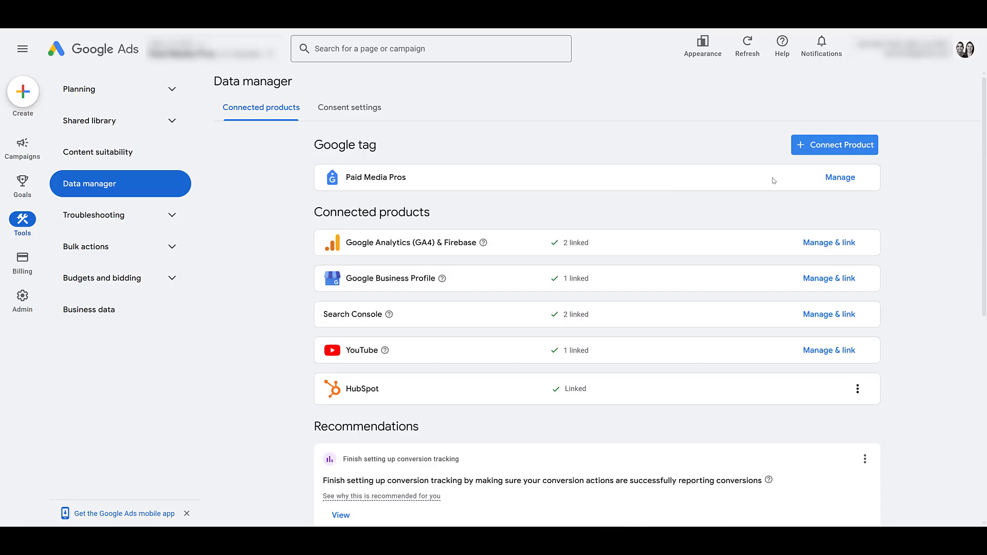
click(827, 154)
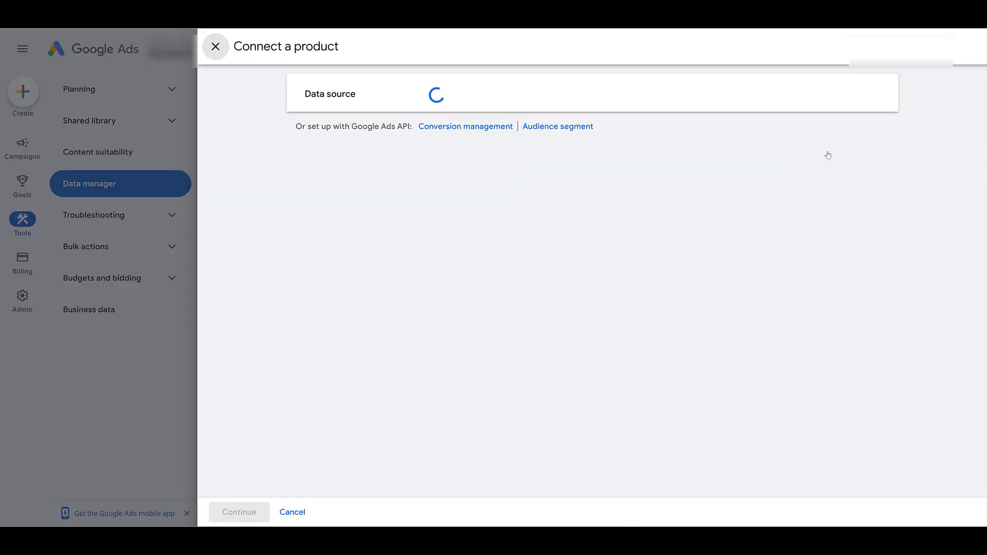
click(557, 103)
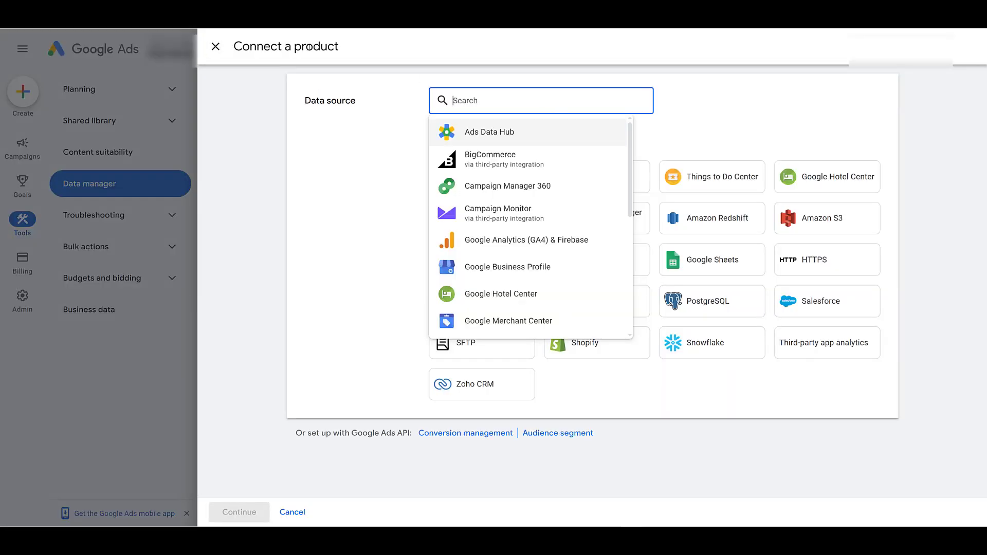
click(215, 46)
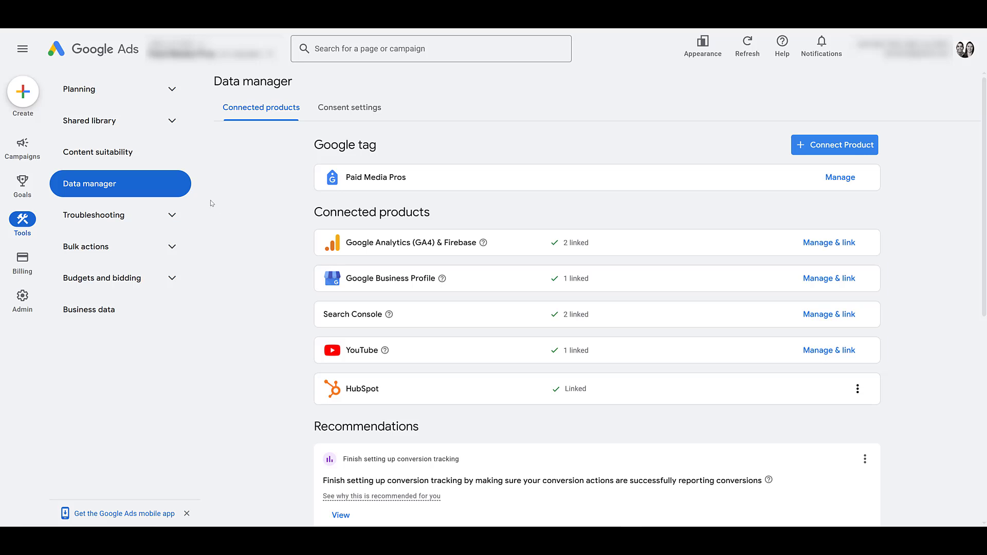
Step: From the Campaigns overview, start a new campaign without guidance and choose Demand Gen as the type
mouse_move(24, 147)
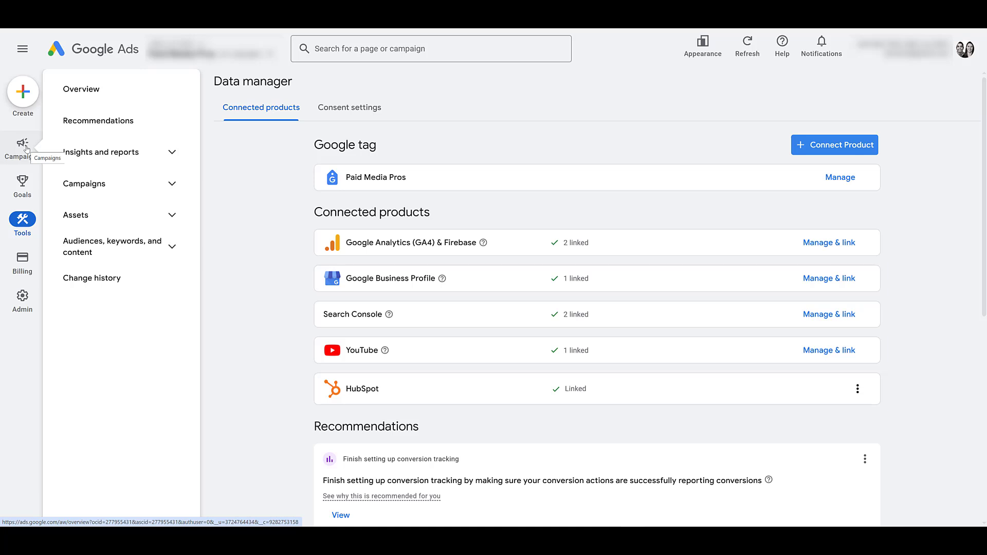
click(25, 147)
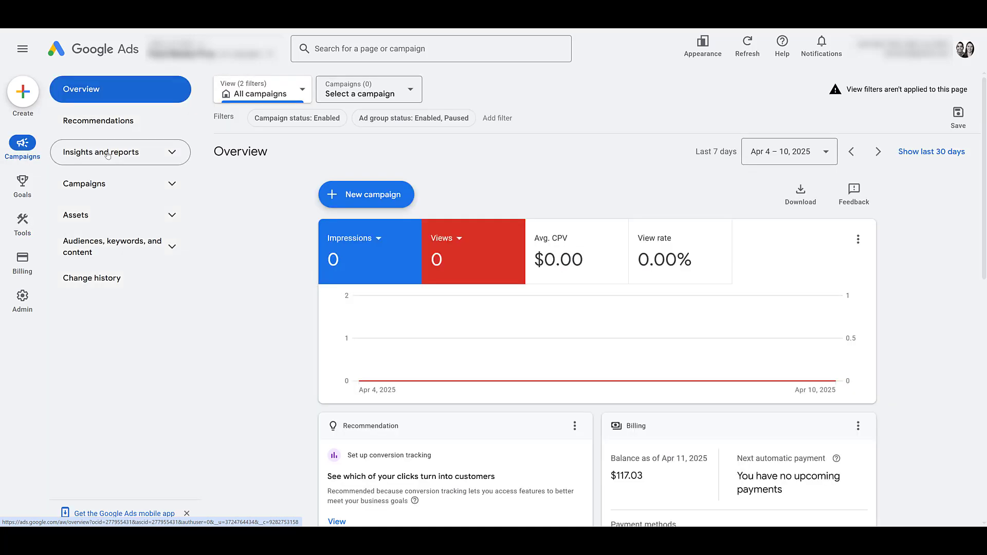
click(355, 194)
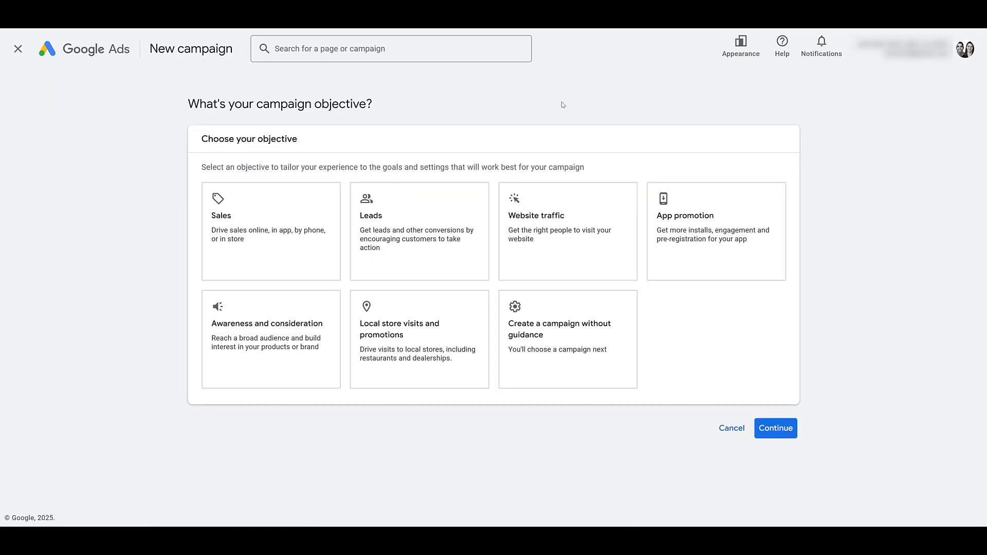
click(604, 364)
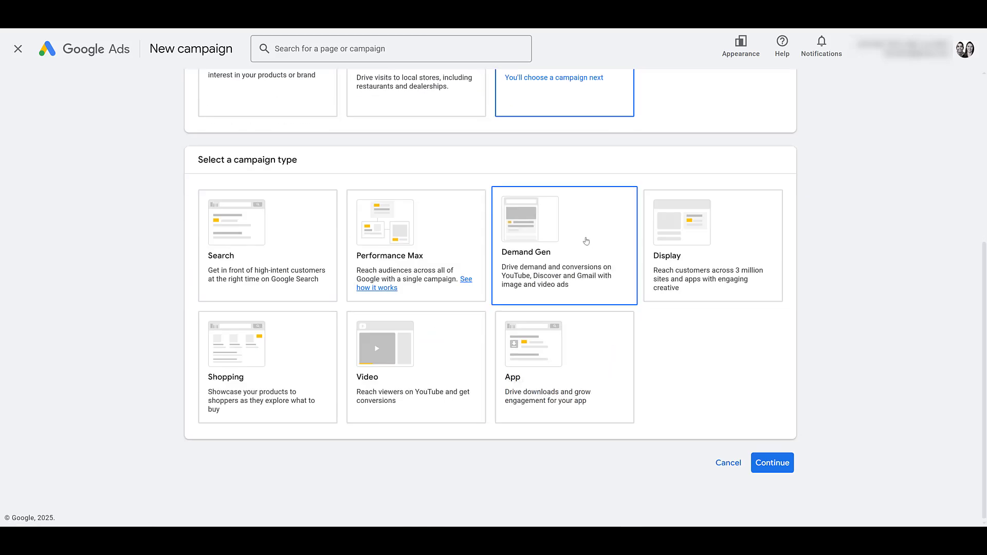
click(586, 241)
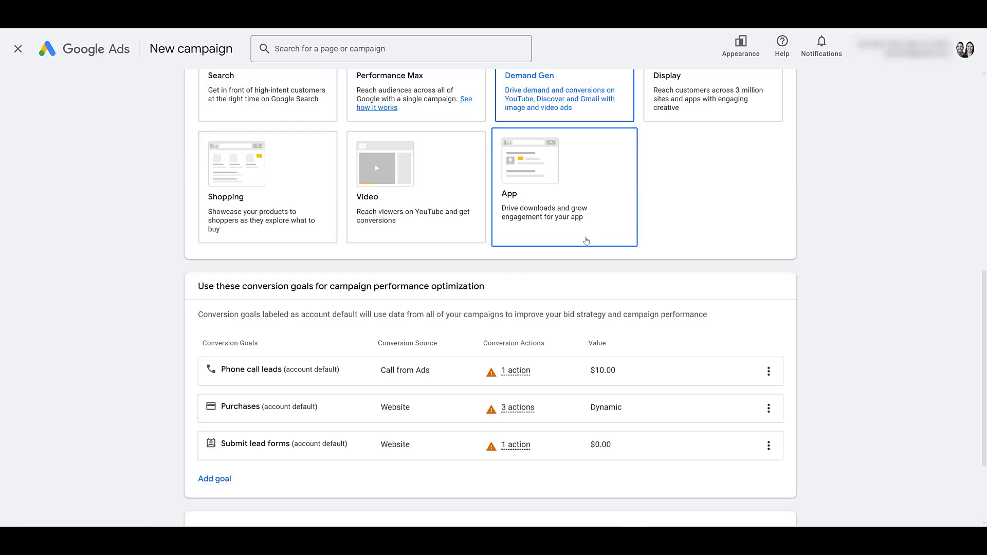
scroll(463, 308, down, 3)
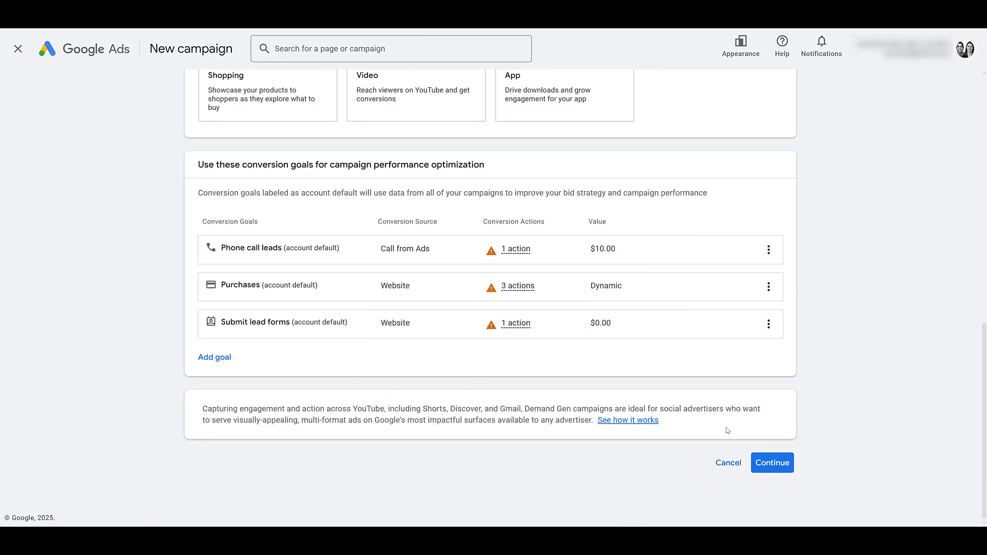
Step: Continue to Demand Gen setup, choose the YouTube engagements goal, and leave target cost per action off
click(769, 469)
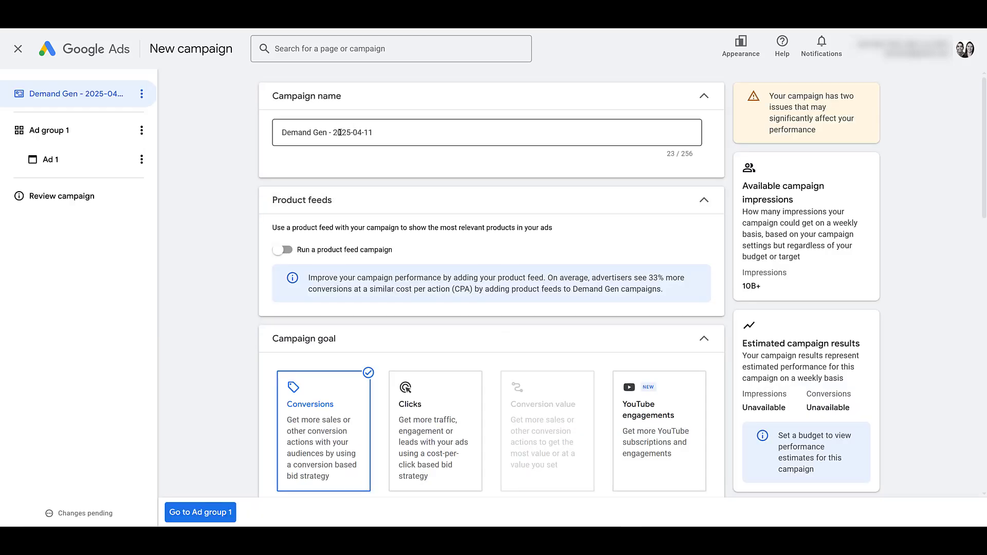
scroll(368, 139, down, 3)
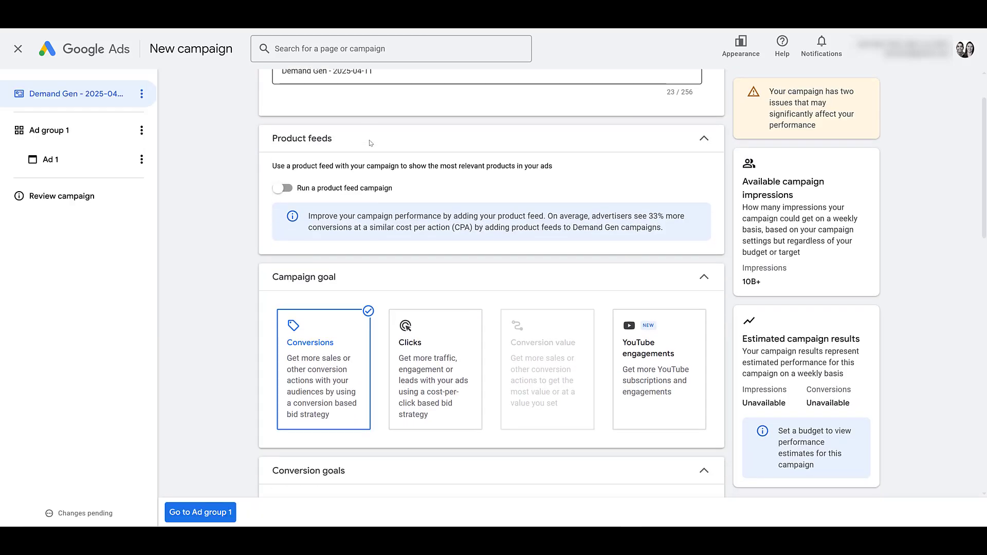
scroll(370, 143, down, 2)
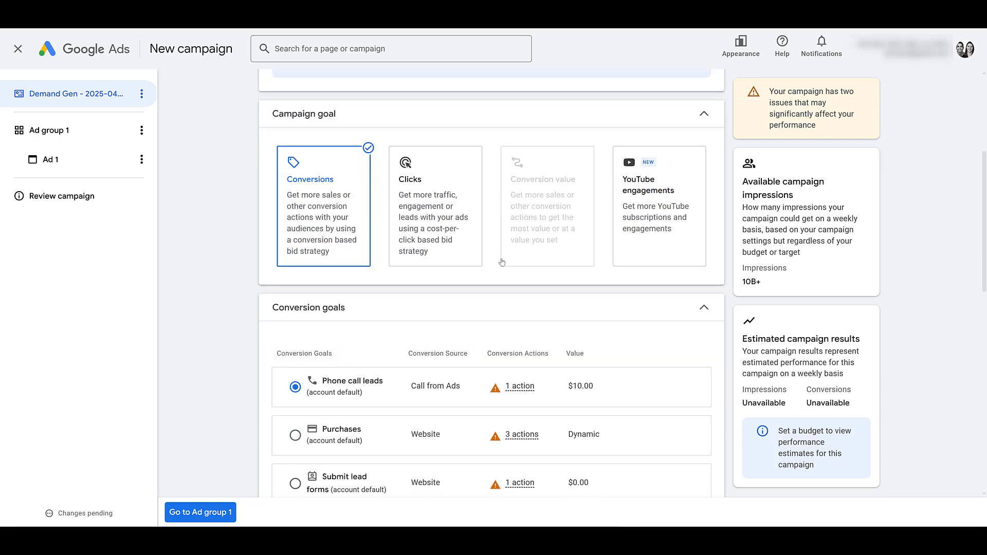
click(669, 244)
scroll(224, 213, down, 4)
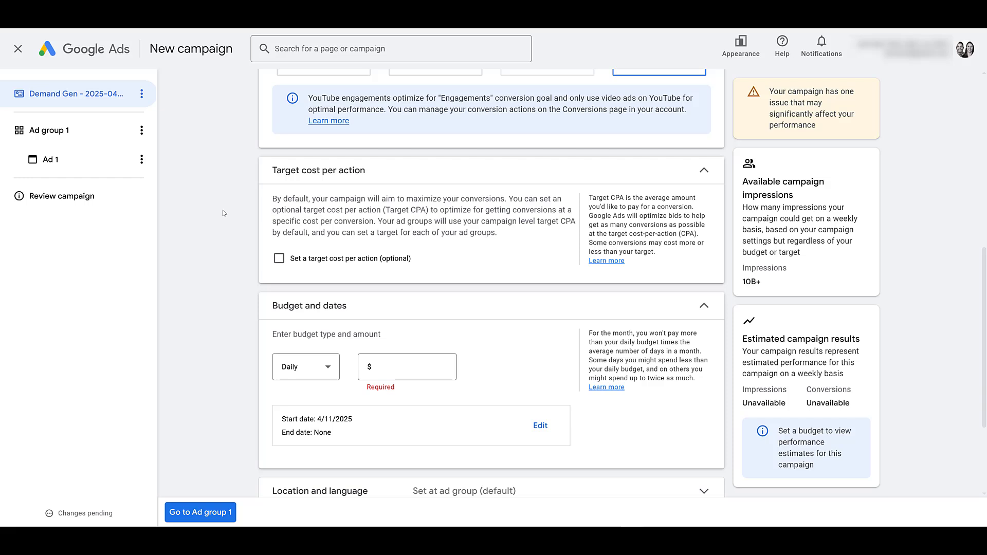
click(279, 258)
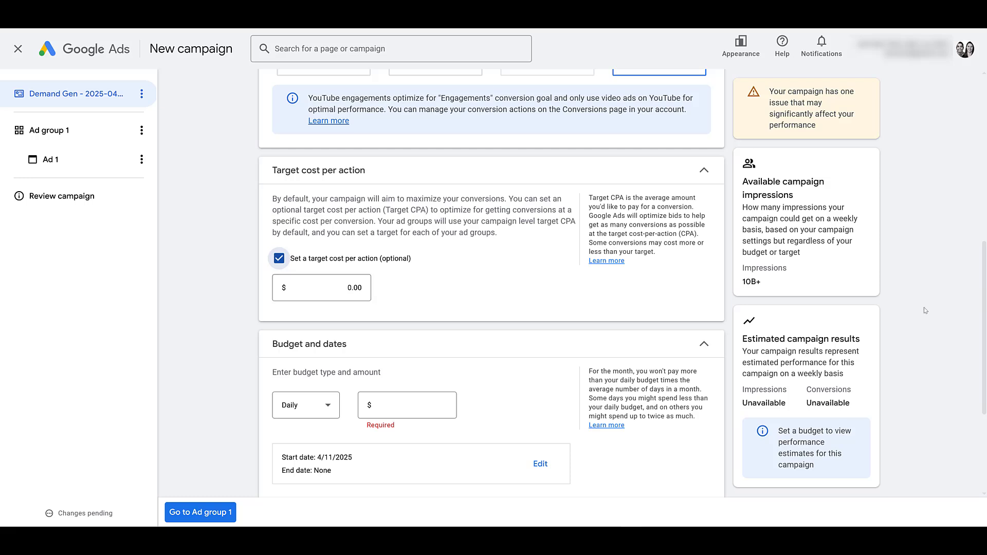
key(space)
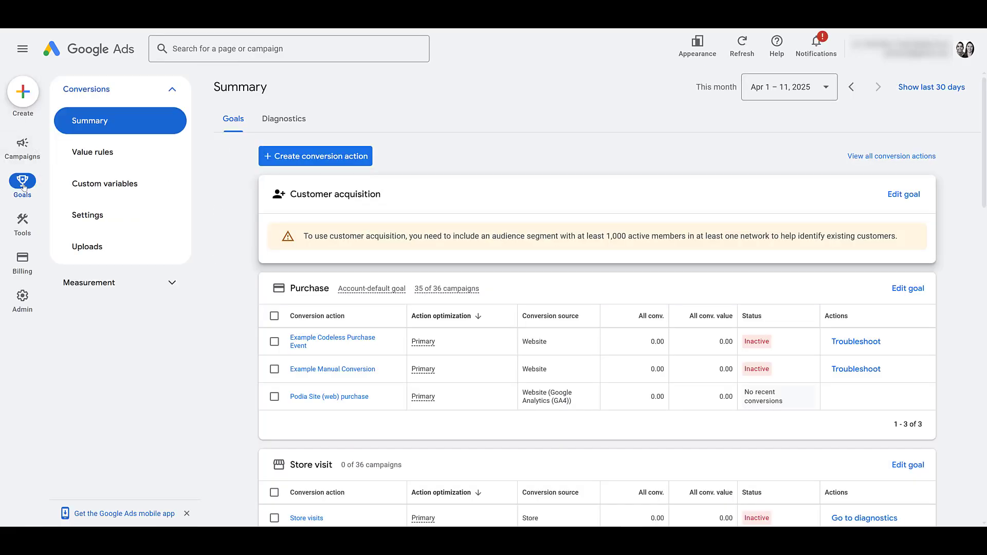
scroll(216, 226, down, 6)
scroll(216, 226, down, 15)
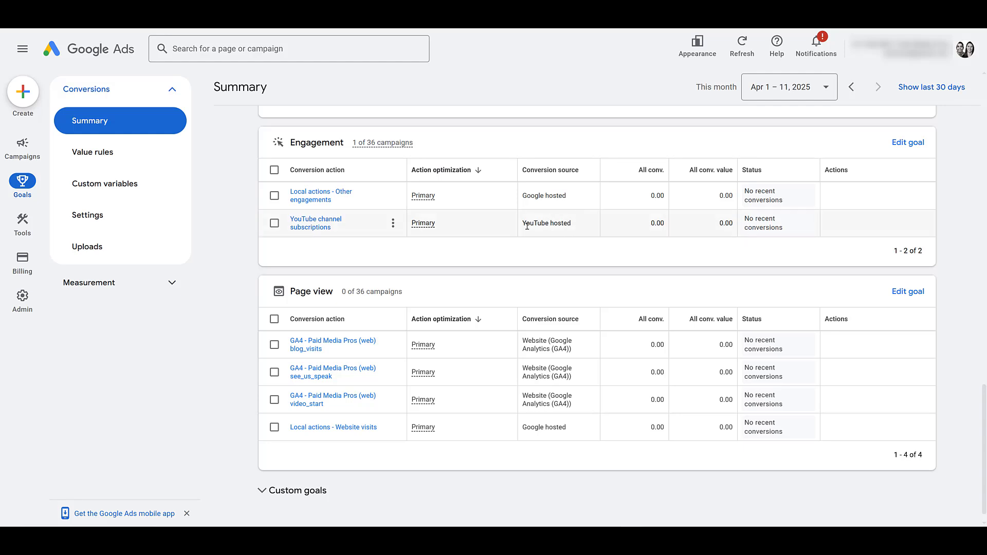
click(322, 220)
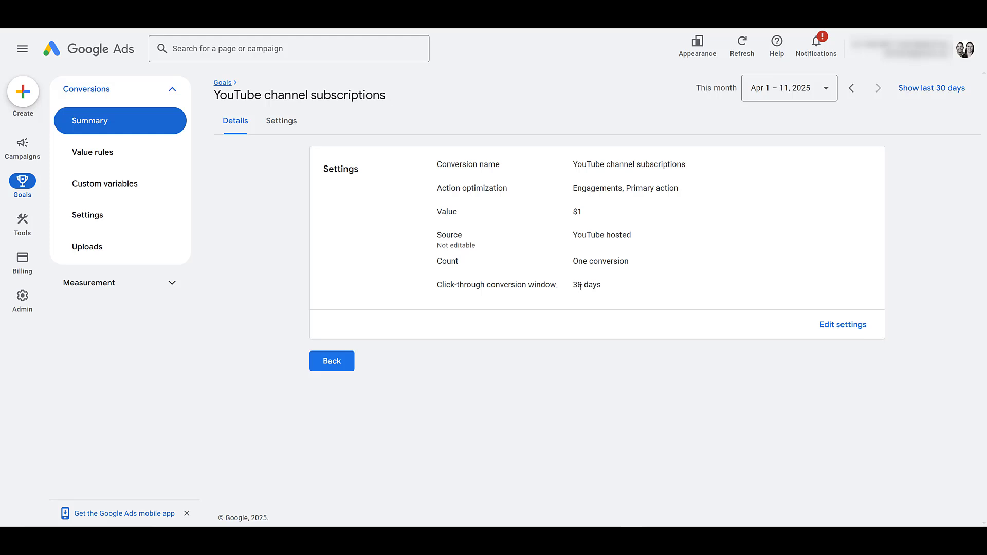
click(842, 324)
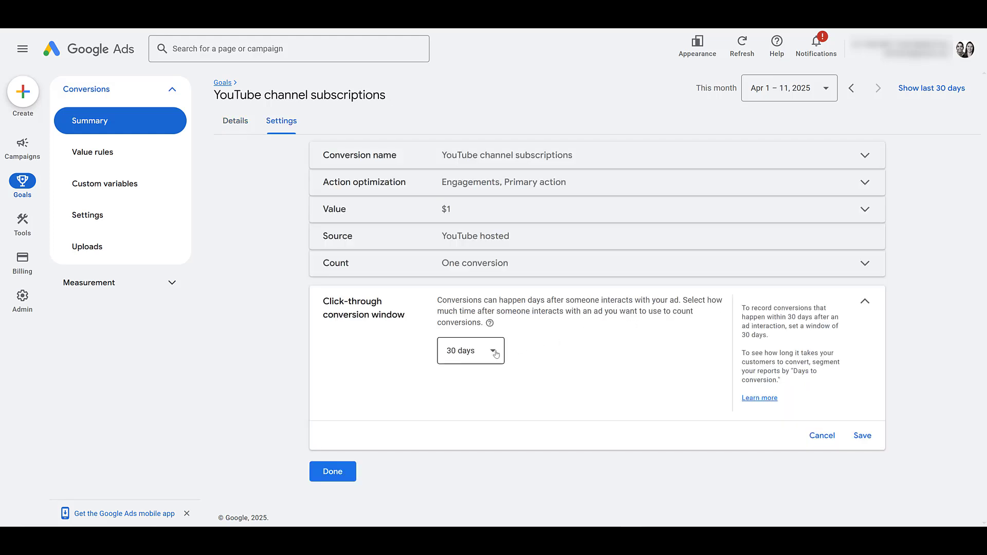
click(495, 354)
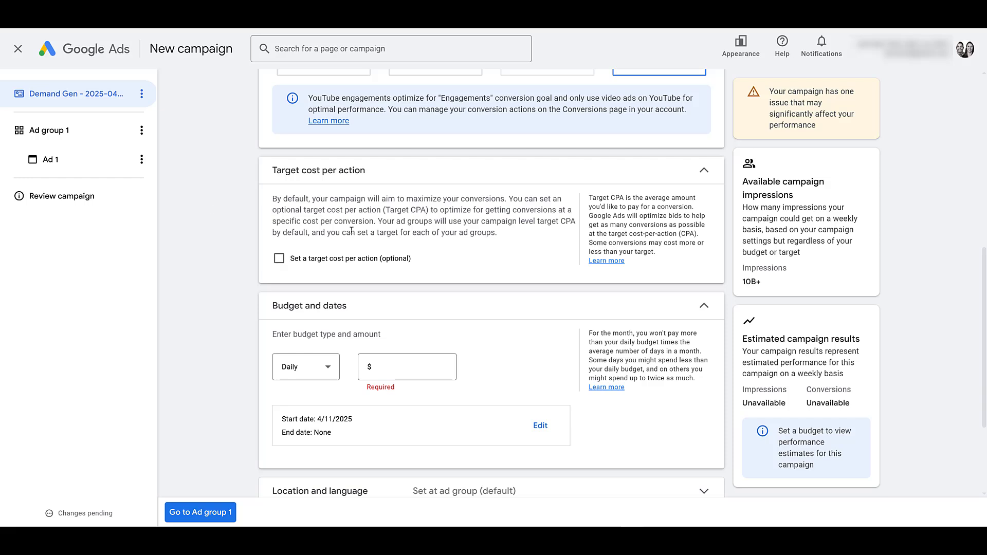
Step: Set the campaign's daily budget to 50.00
scroll(186, 202, down, 3)
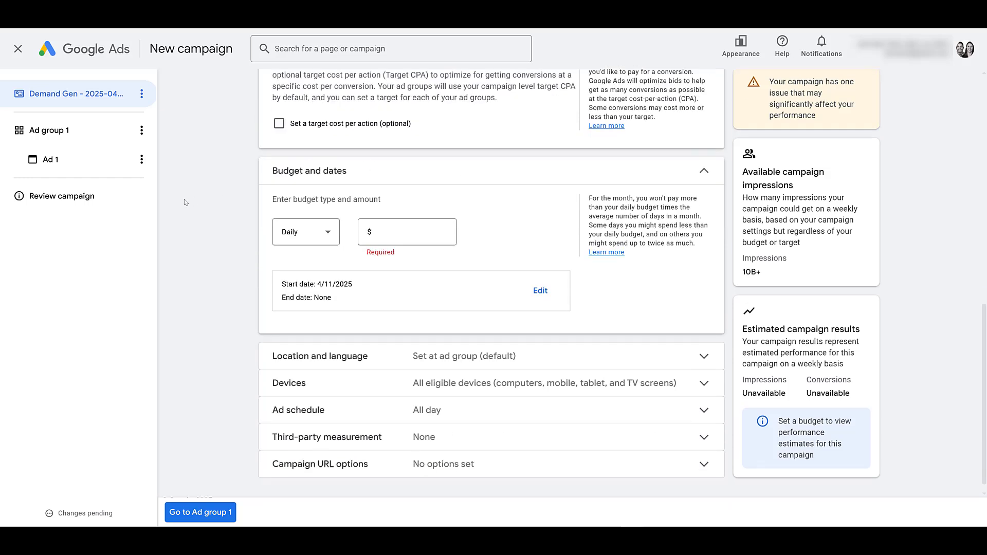
click(317, 233)
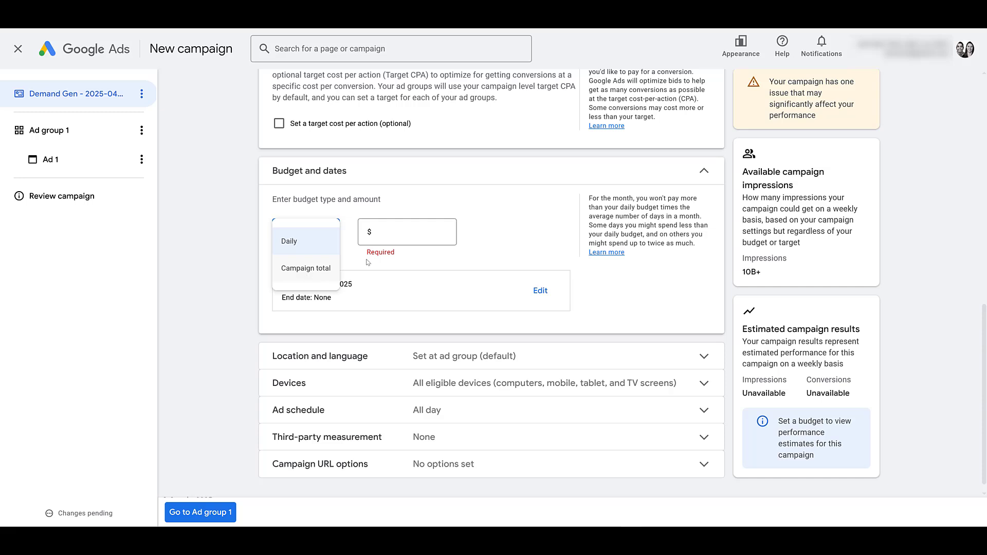
click(401, 231)
text(50)
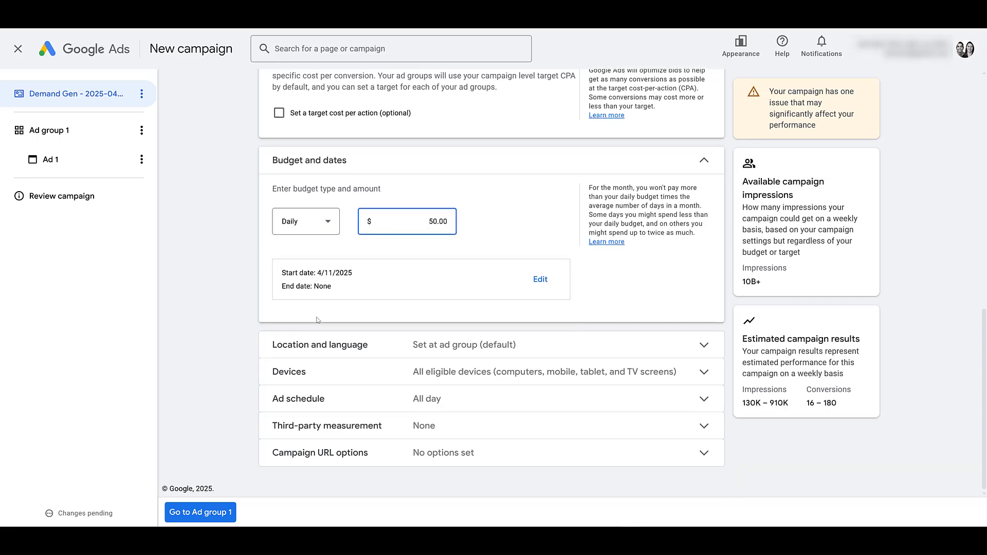
Step: Limit device targeting to computers, mobile phones and tablets, excluding TV screens
click(572, 343)
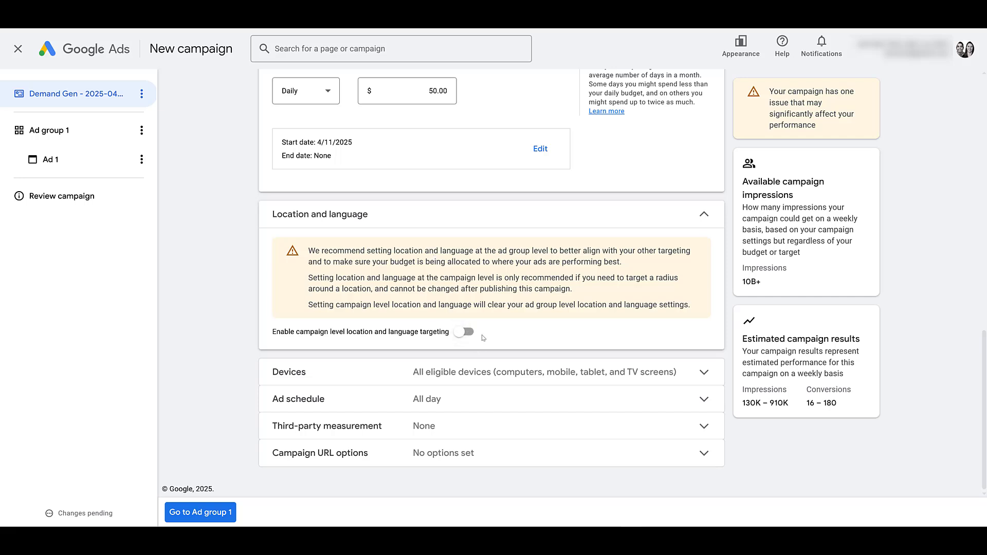
click(514, 375)
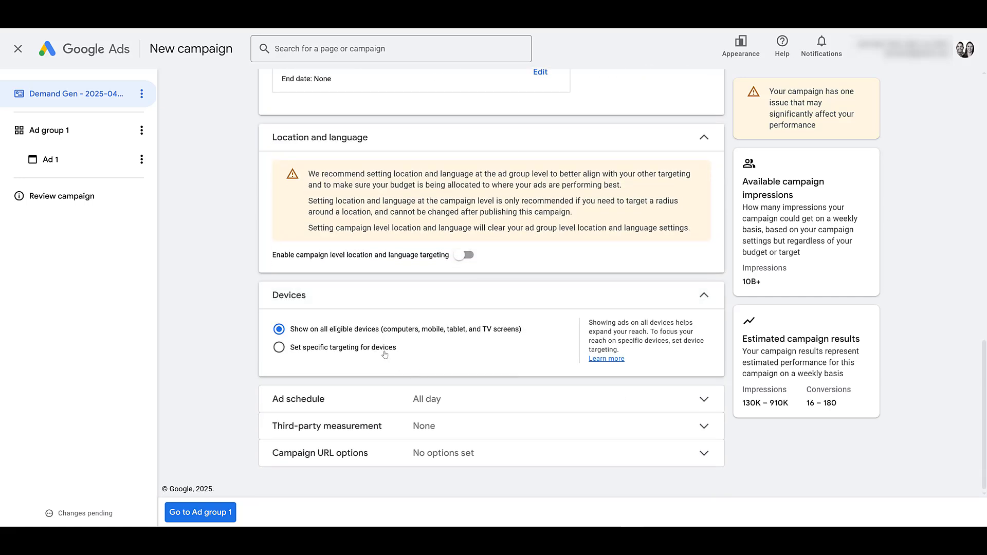
click(385, 354)
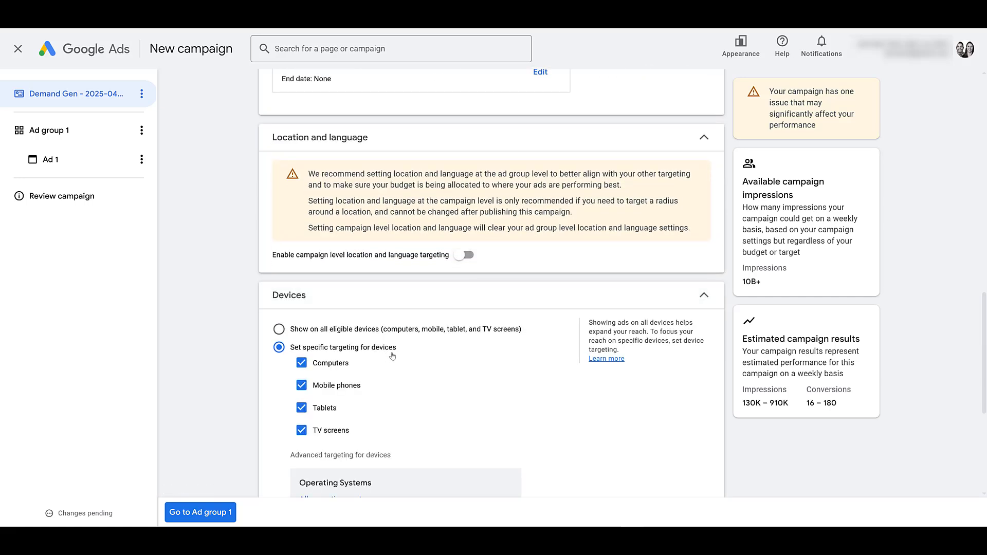
scroll(393, 355, down, 3)
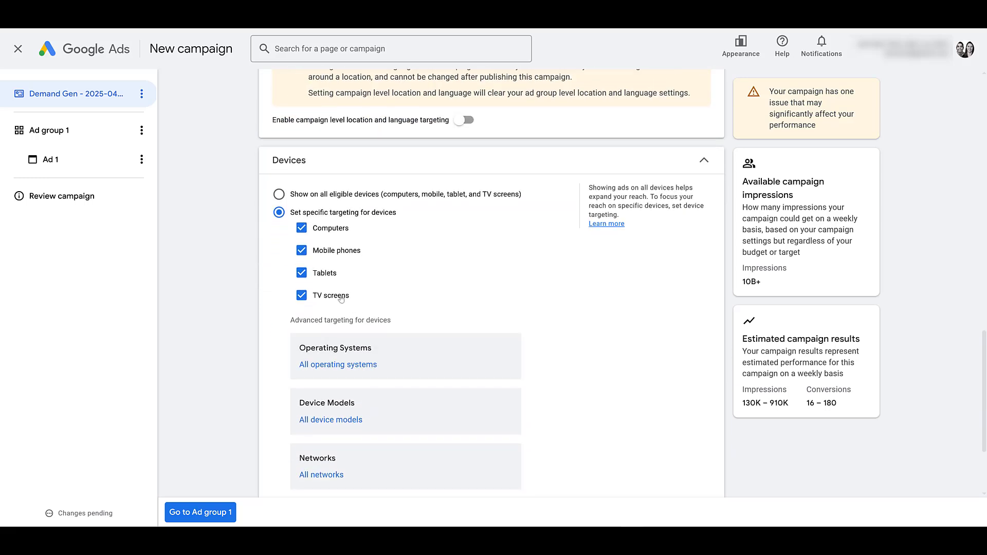
click(301, 295)
scroll(274, 324, down, 3)
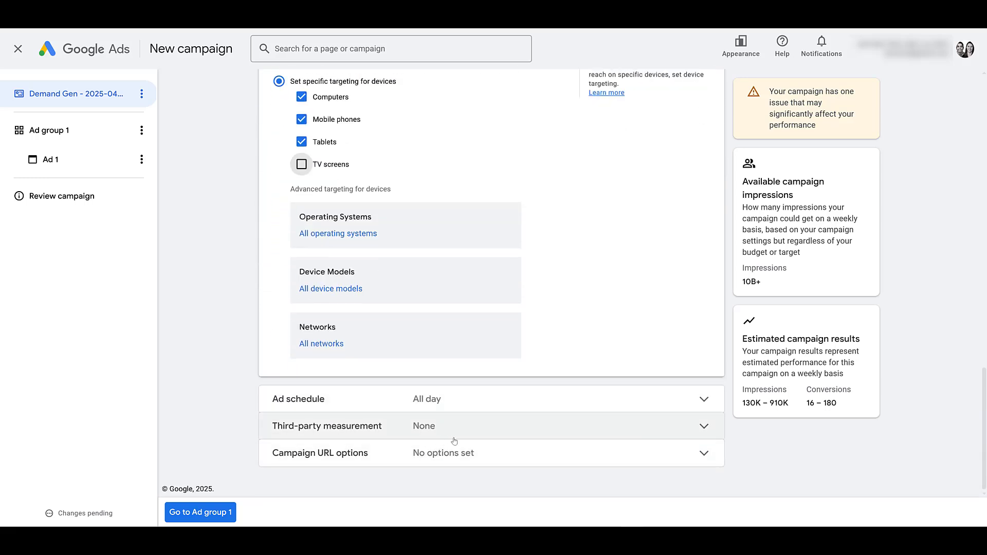
Step: Choose Ad group 1's channels manually, dropping YouTube Shorts and the Google Display Network
click(224, 513)
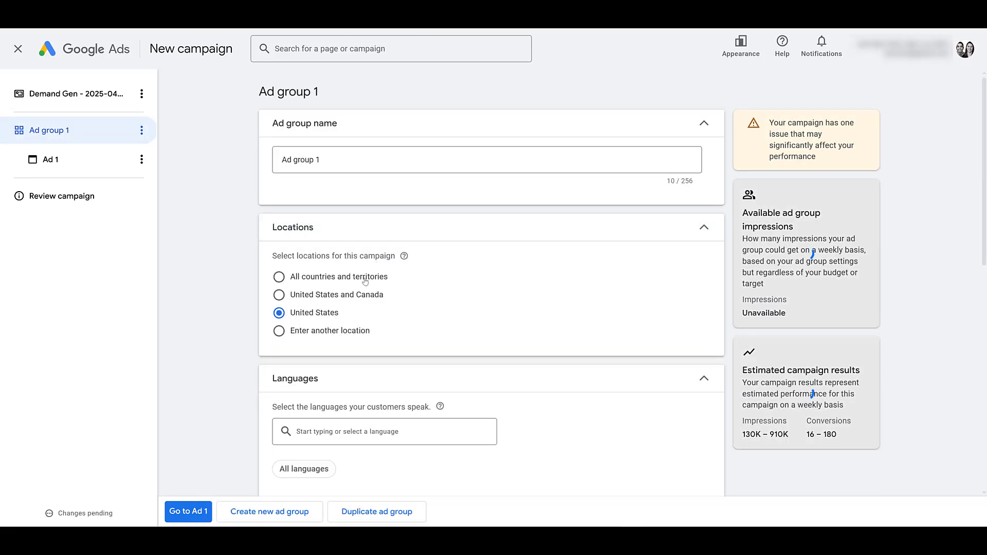
scroll(381, 294, down, 3)
scroll(487, 252, down, 4)
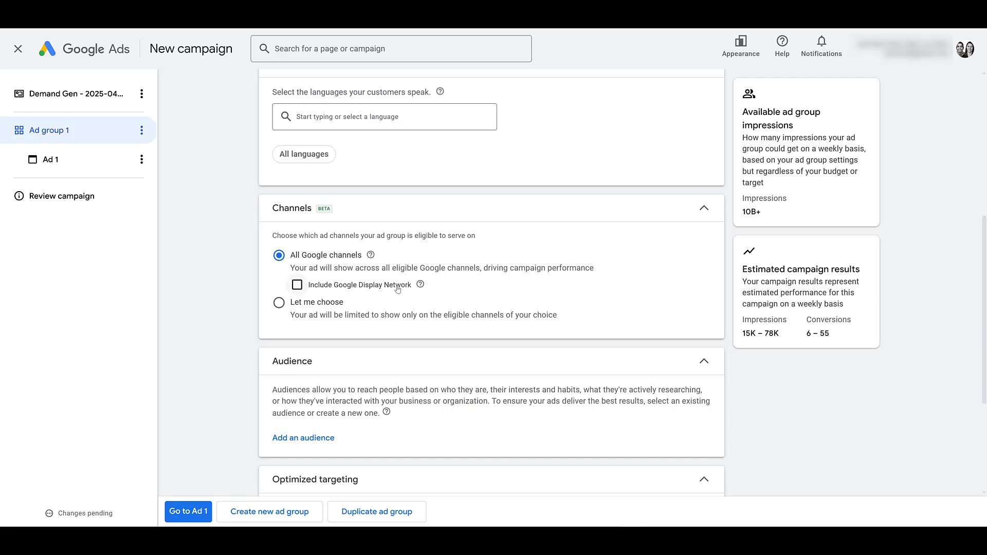
click(318, 303)
scroll(484, 312, down, 4)
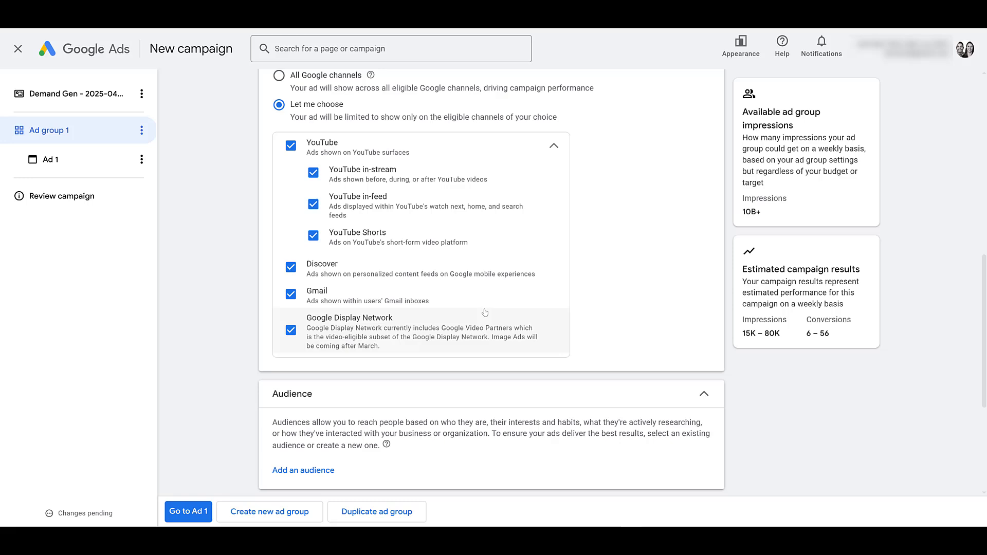
click(313, 238)
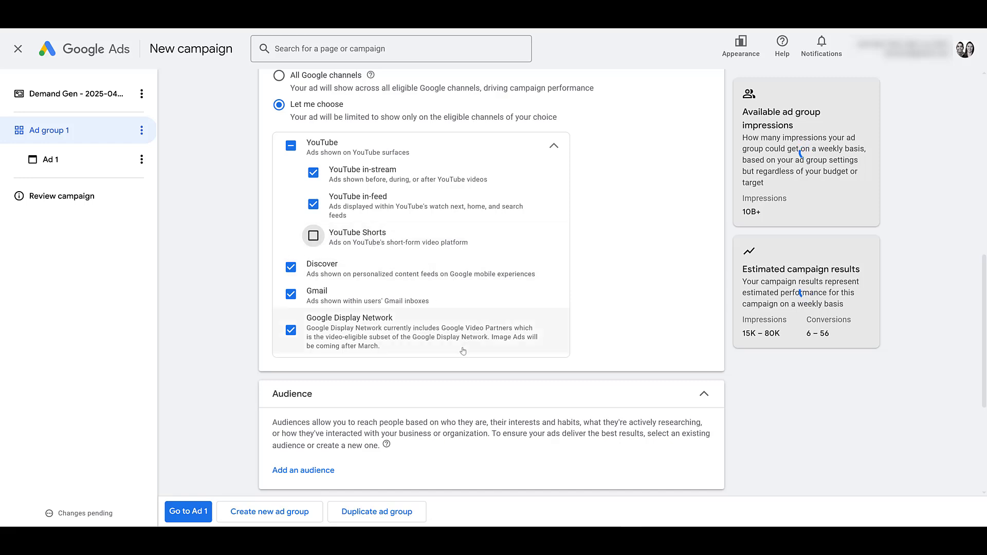
click(290, 332)
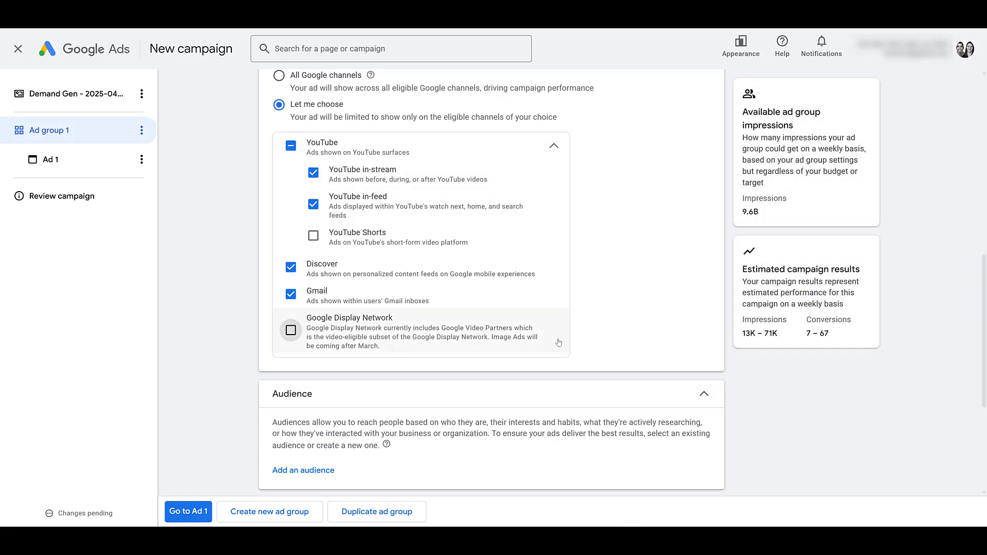
Step: Target the PPC Only Audience and turn off optimized targeting
scroll(316, 248, down, 4)
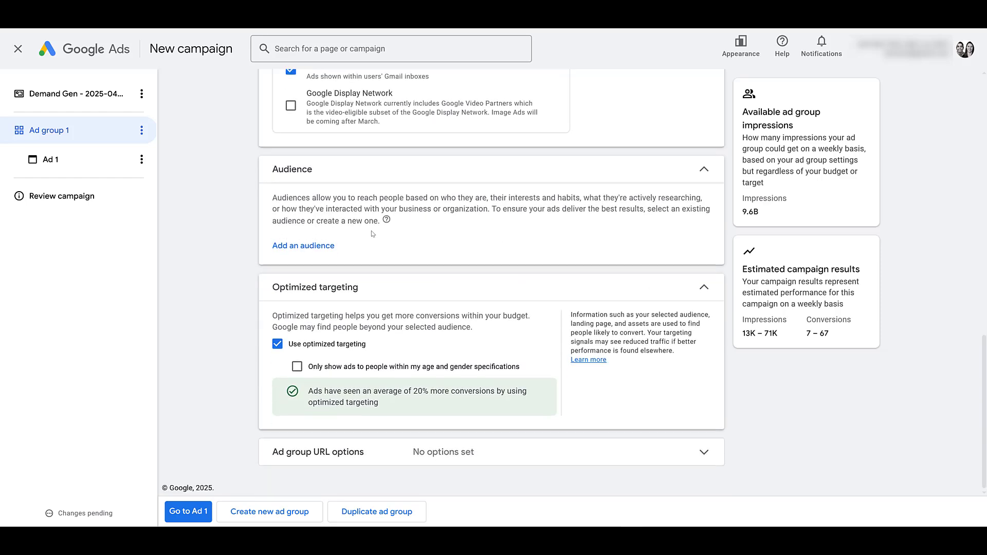
click(316, 247)
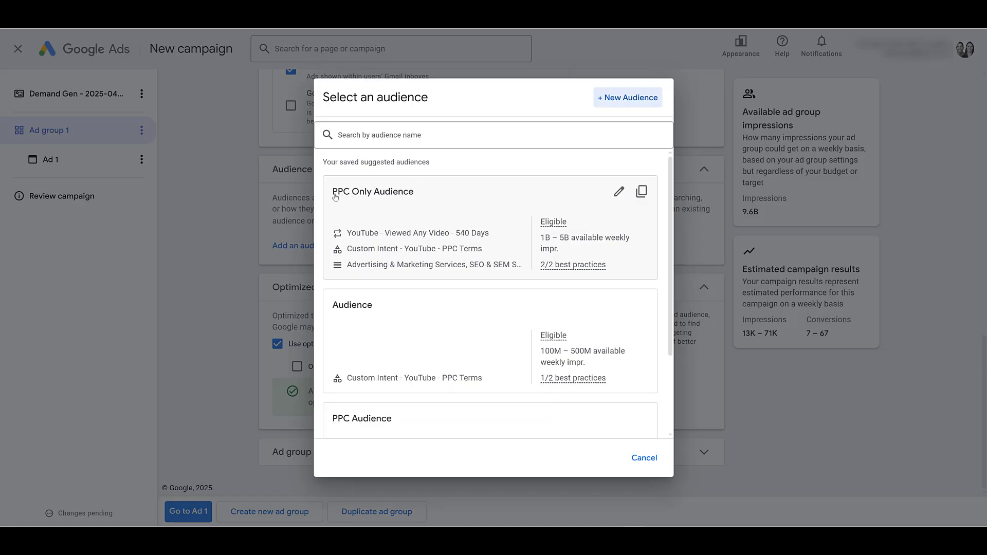
click(461, 213)
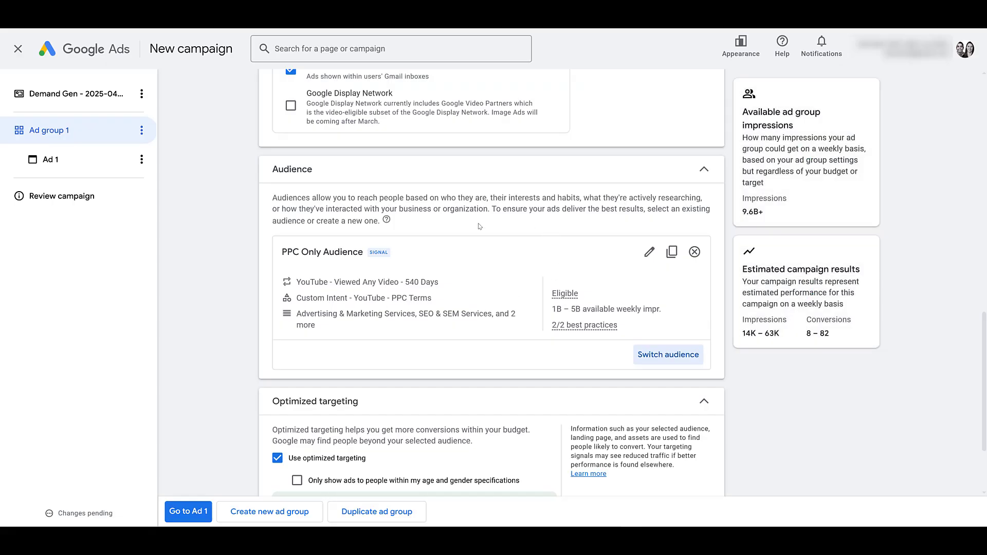
scroll(485, 251, down, 3)
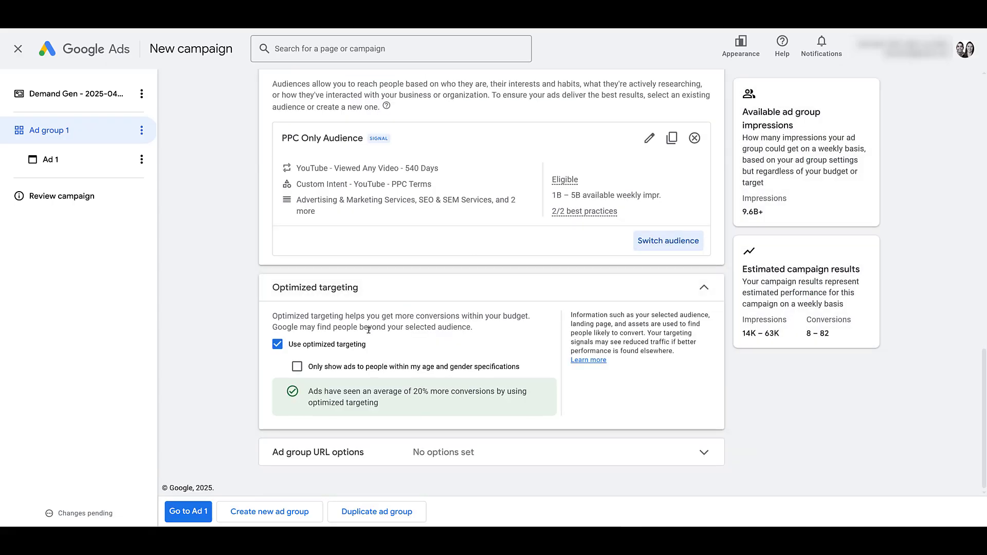
click(342, 349)
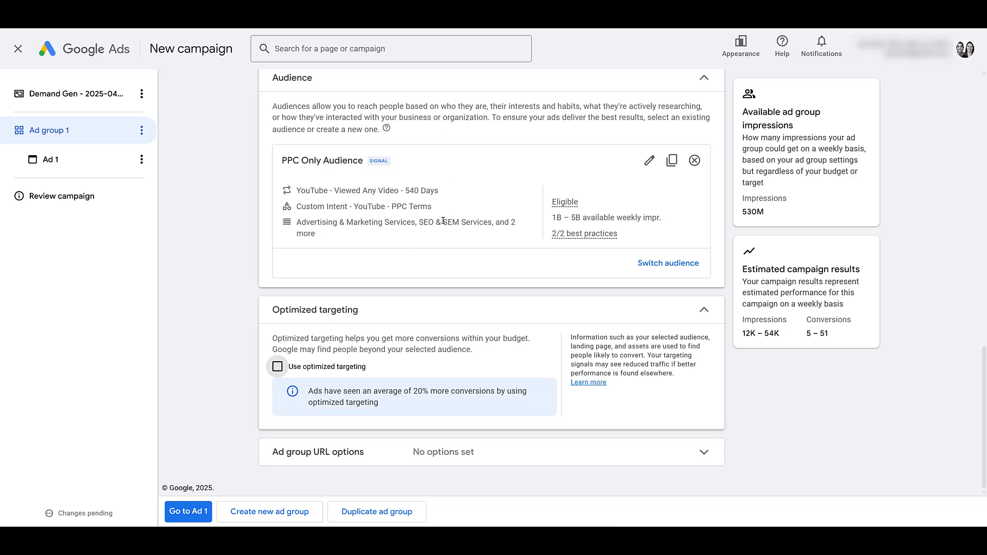
click(204, 514)
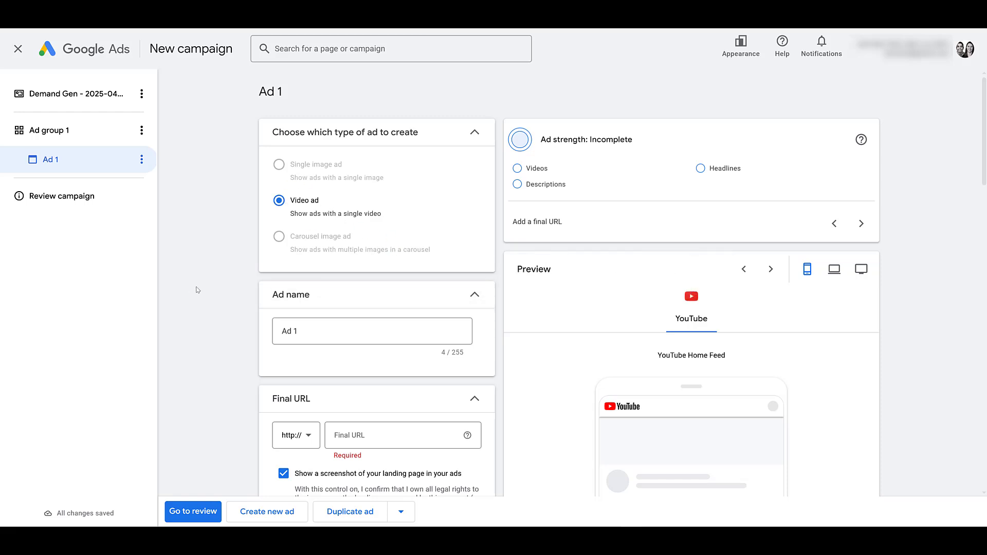
scroll(305, 173, down, 5)
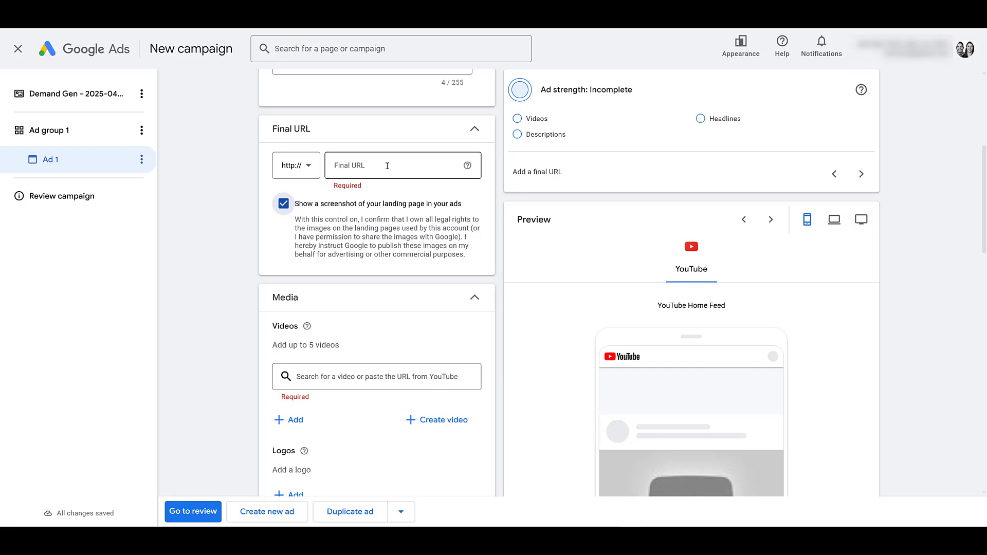
click(387, 166)
text(youtube.com/paidmediapros)
click(241, 197)
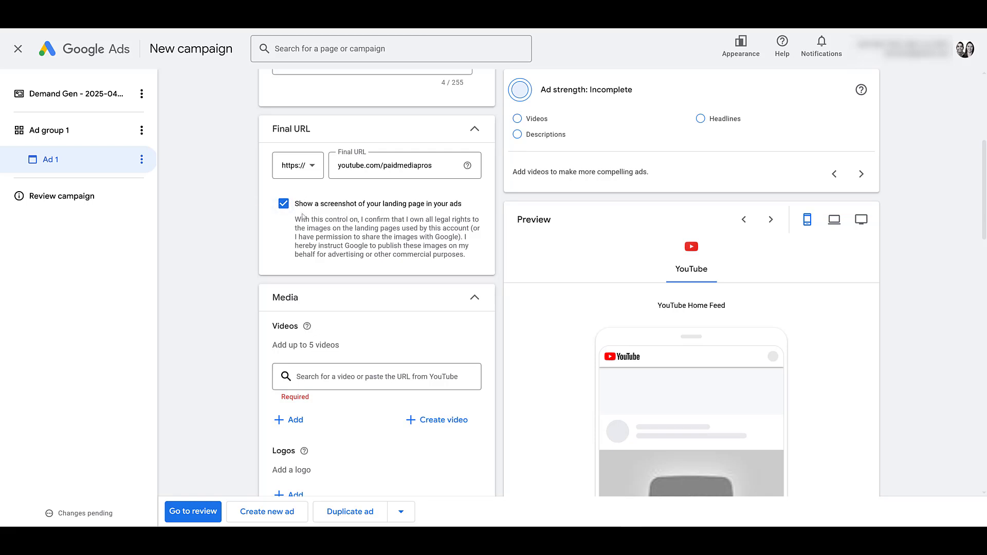
scroll(668, 225, down, 1)
scroll(627, 222, up, 2)
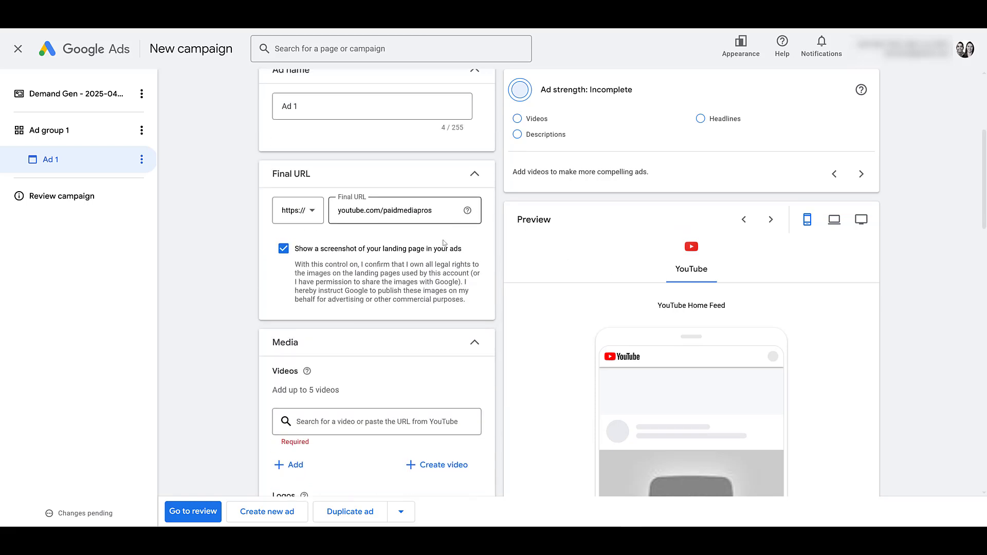
scroll(438, 251, down, 1)
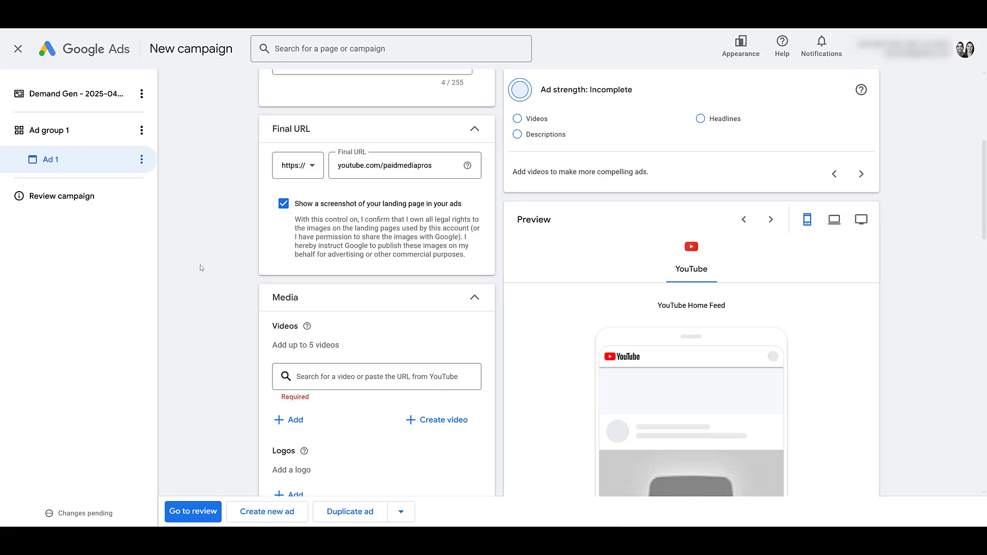
Step: Attach the Paid Media Pros logo under Logos in Ad 1's Media section
scroll(201, 267, down, 5)
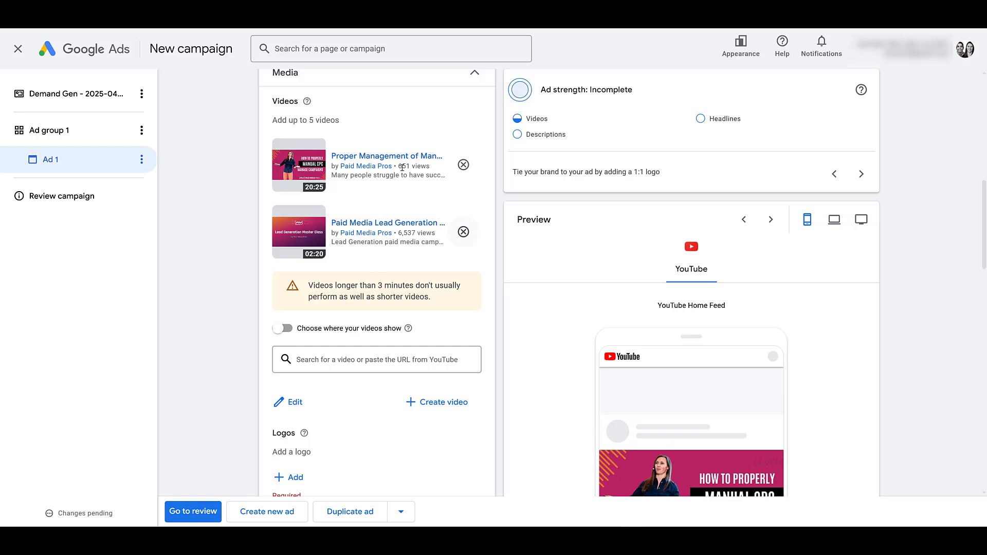
scroll(391, 228, down, 2)
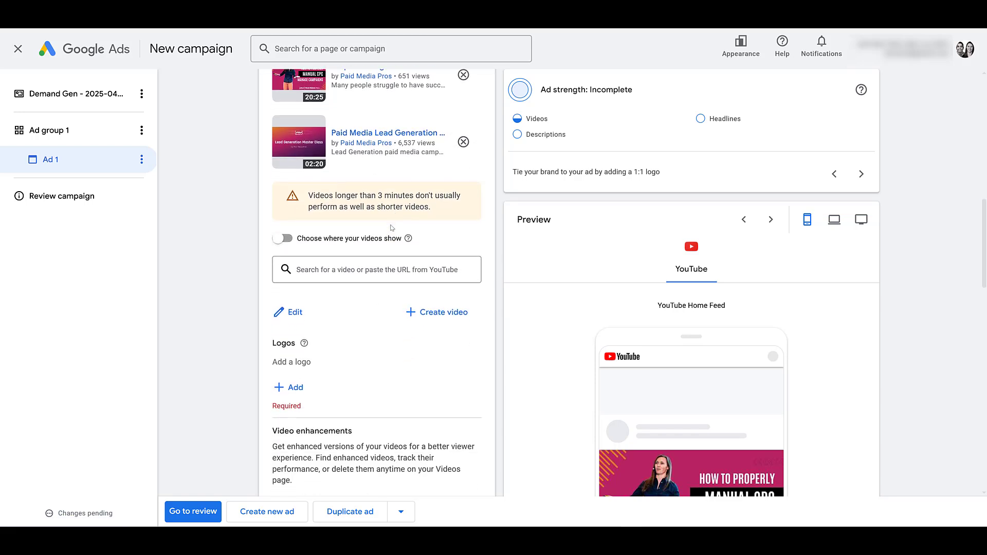
scroll(394, 207, down, 1)
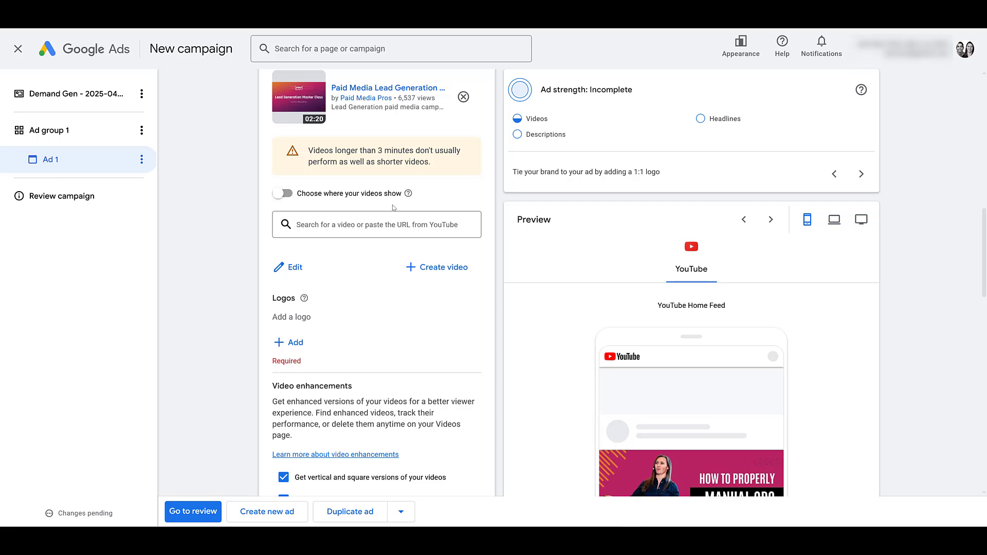
click(282, 193)
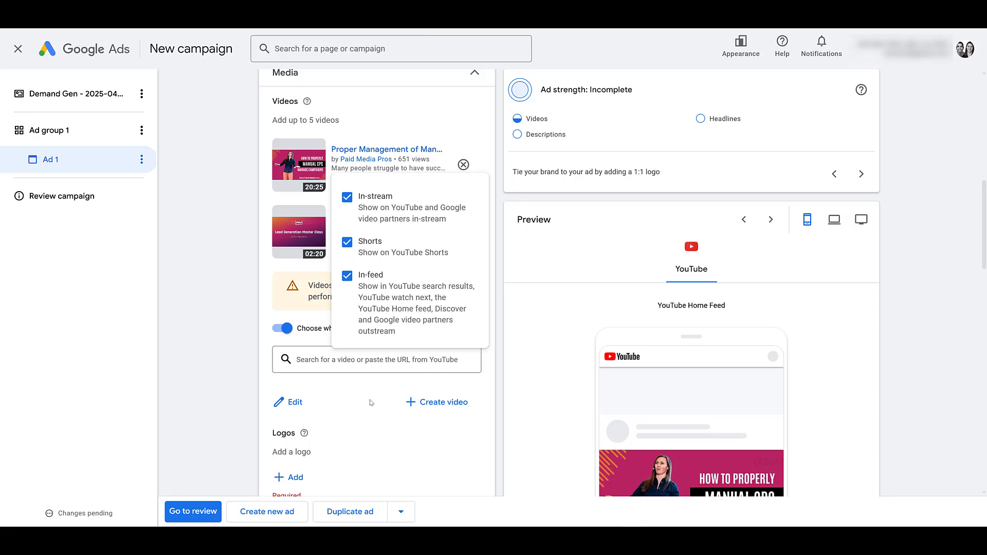
scroll(381, 395, down, 3)
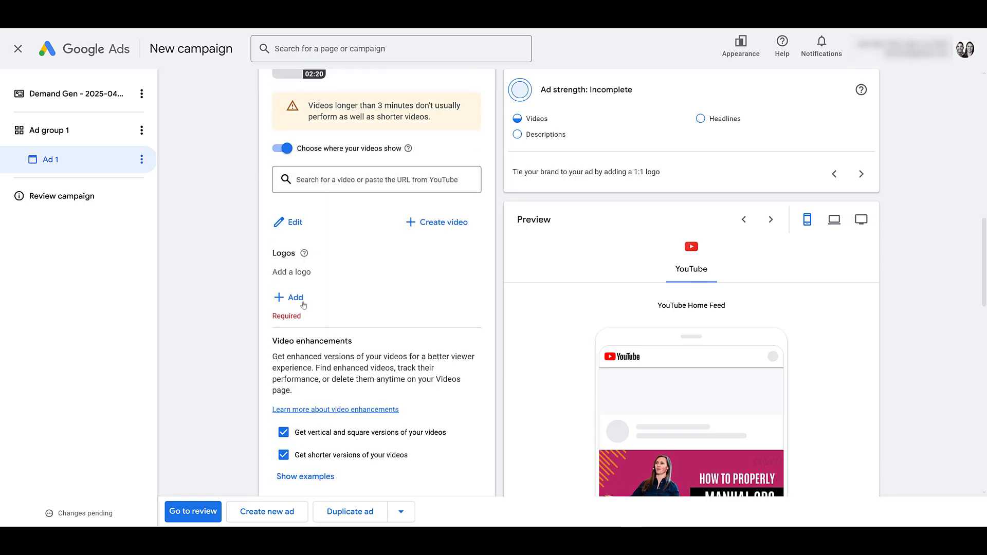
click(295, 298)
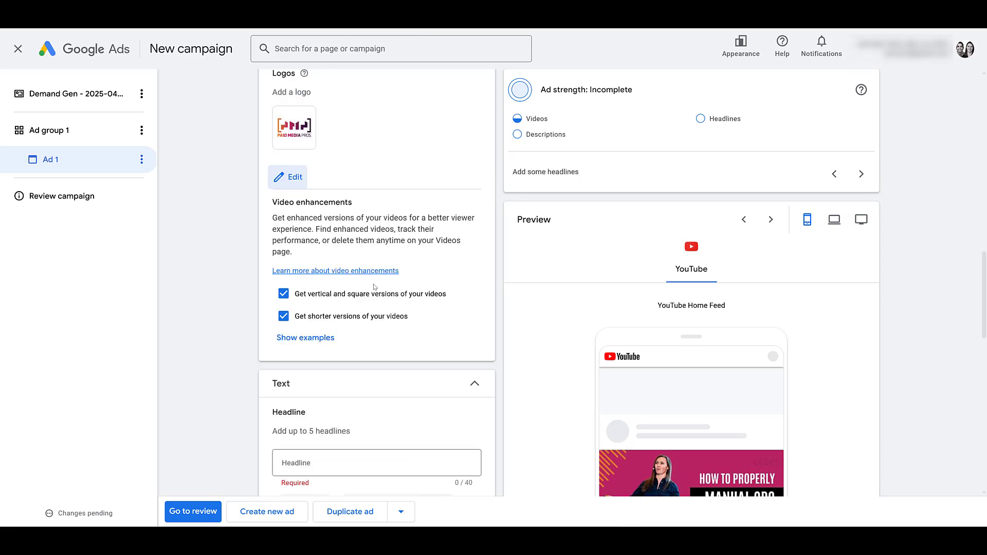
scroll(378, 286, down, 1)
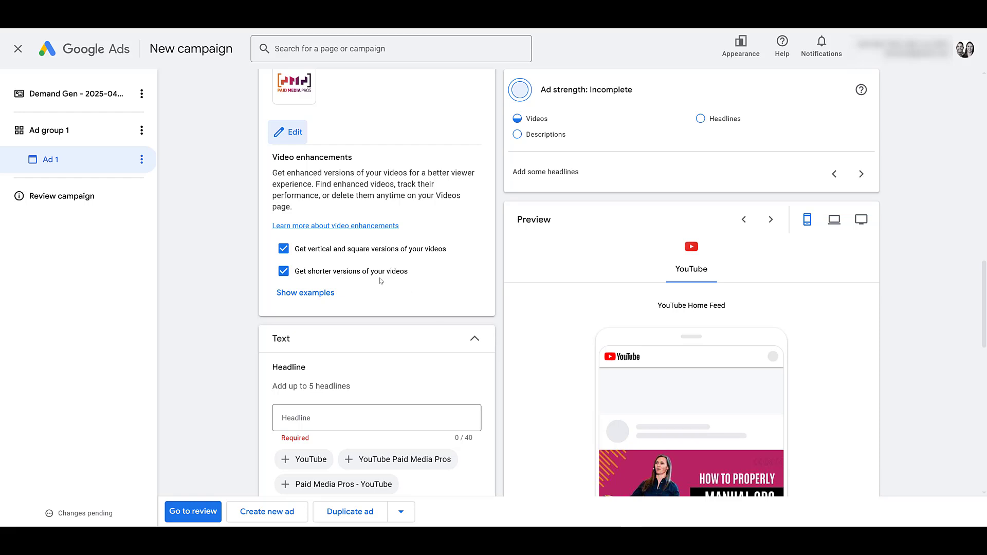
Step: Turn off both video enhancements: vertical/square versions and shorter versions
click(284, 250)
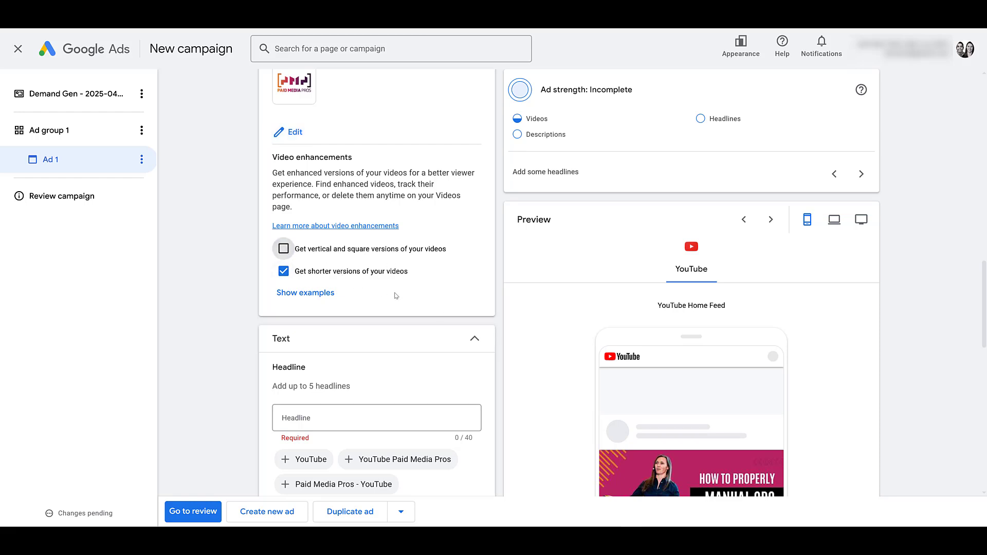
scroll(344, 232, down, 1)
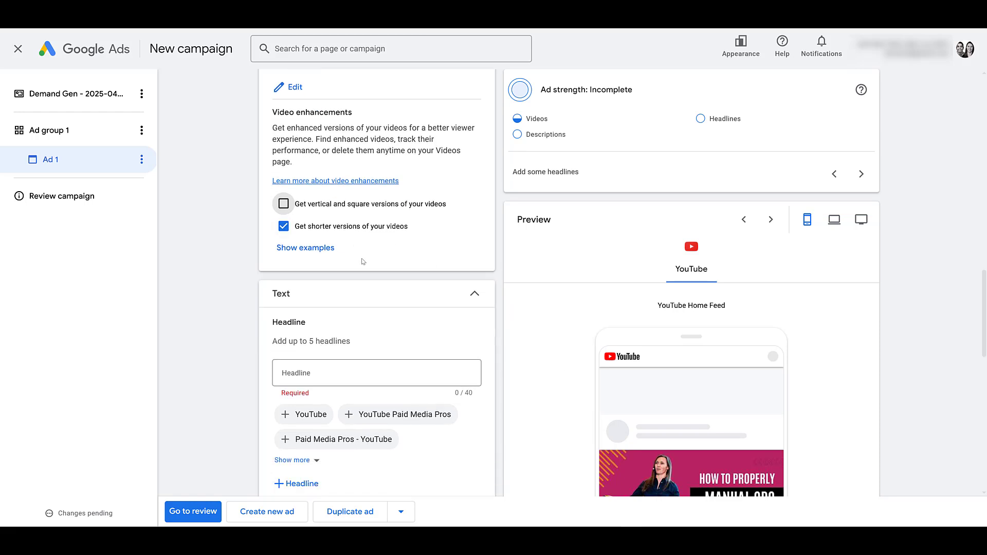
click(284, 227)
scroll(417, 239, up, 5)
scroll(417, 242, up, 3)
Step: Set the first video to prefer In-feed only, unticking In-stream and Shorts
click(406, 225)
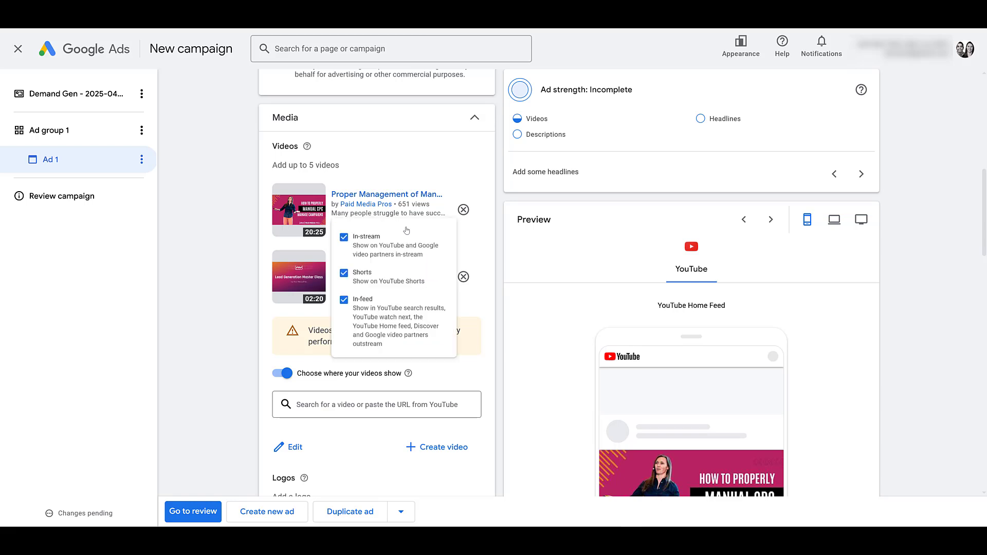
click(347, 243)
click(347, 287)
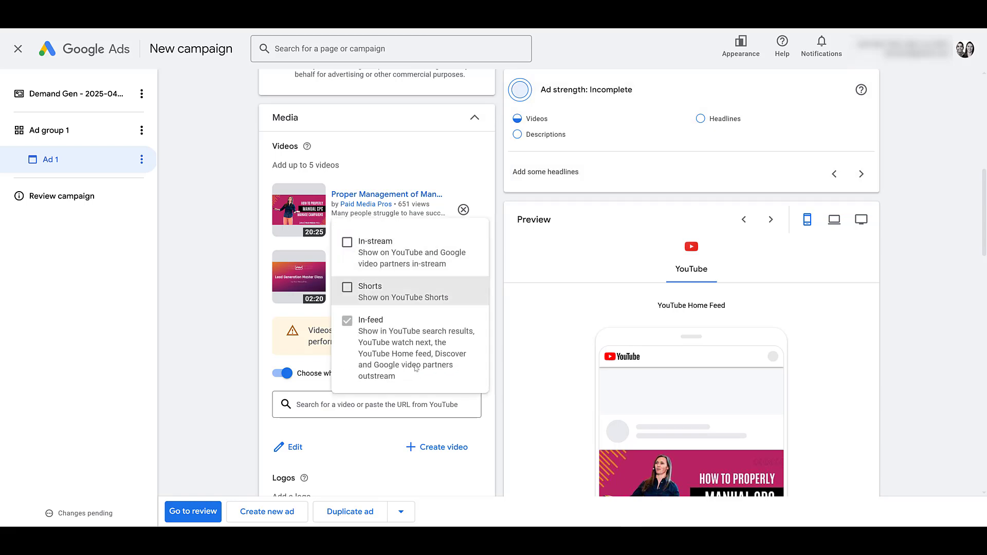
scroll(414, 418, down, 3)
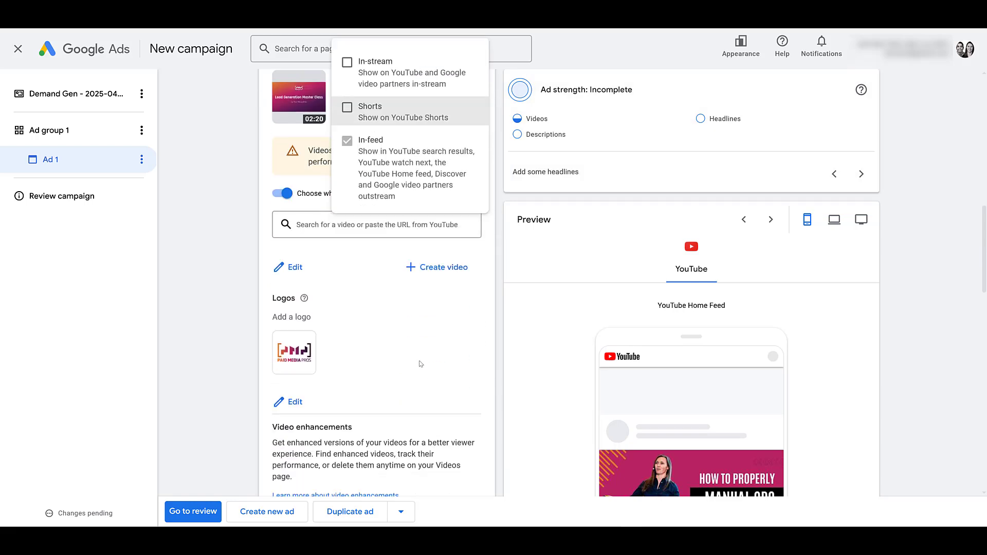
scroll(435, 363, down, 4)
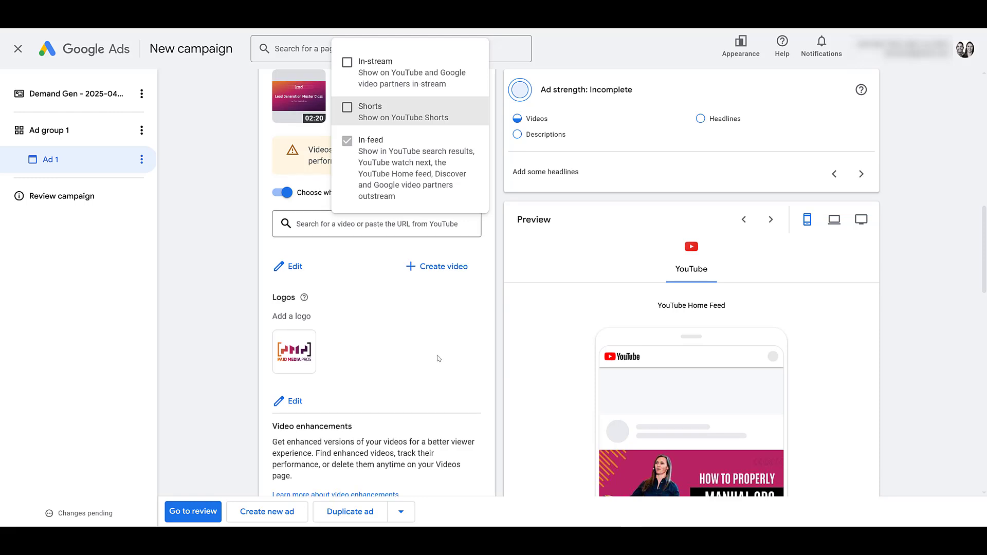
click(254, 301)
scroll(350, 312, down, 2)
scroll(350, 312, down, 1)
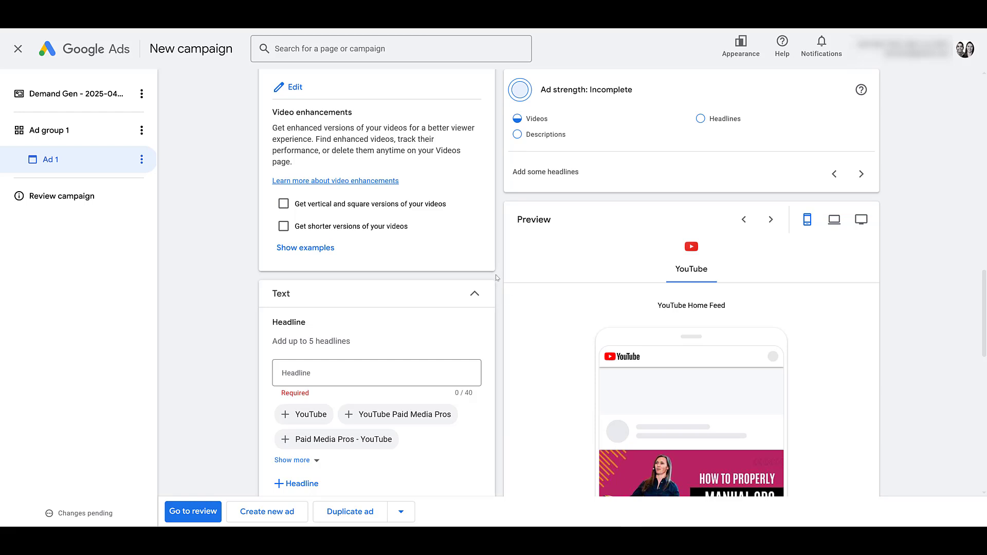
scroll(353, 364, up, 6)
scroll(356, 364, down, 8)
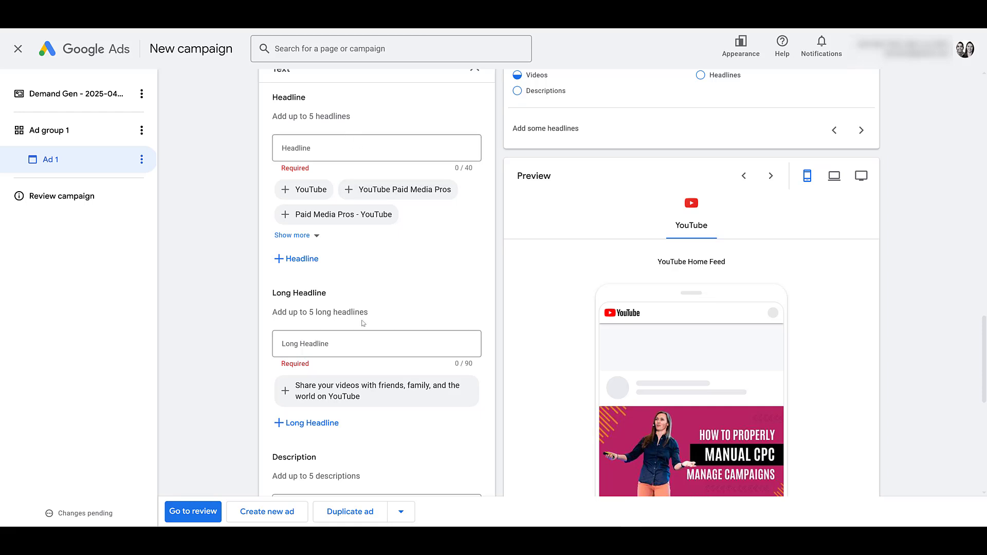
Step: Apply the suggested Paid Media Pros headline, long headline and description, keeping the call to action Automated
click(412, 195)
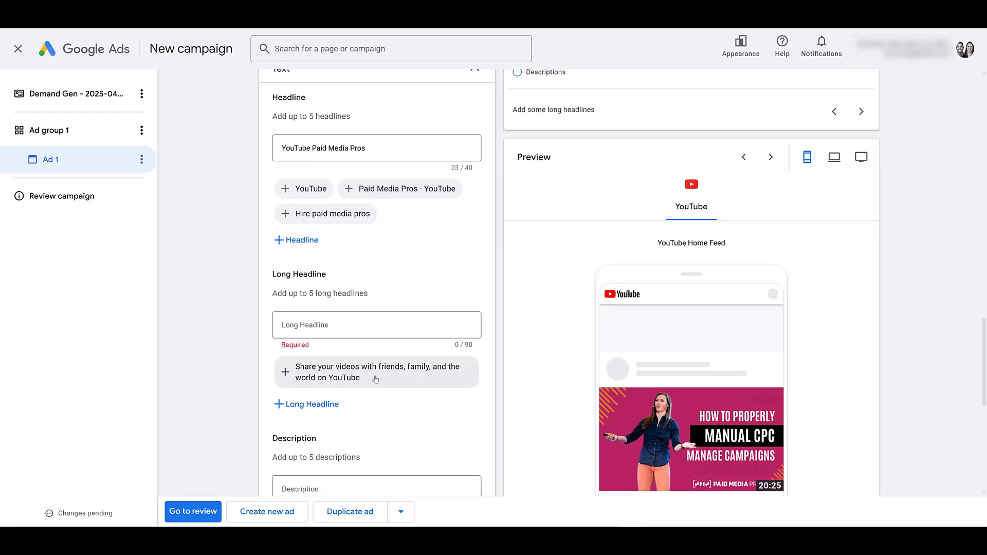
click(377, 376)
scroll(405, 234, down, 4)
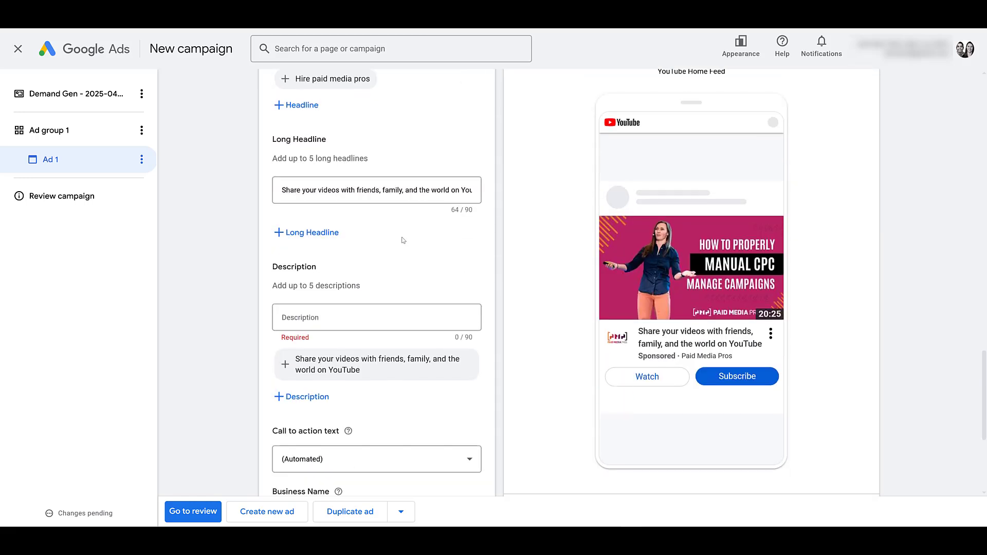
click(375, 269)
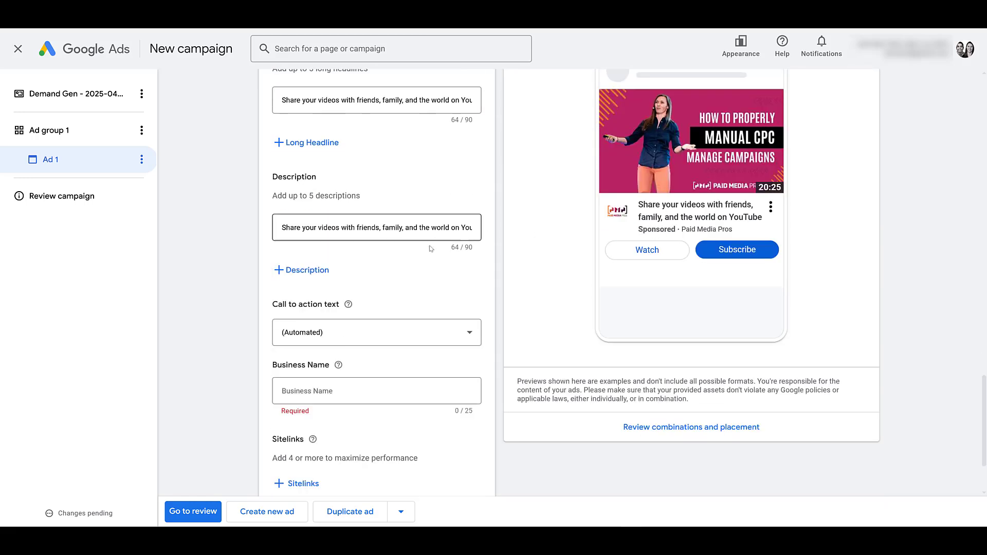
scroll(535, 238, down, 1)
scroll(548, 249, up, 2)
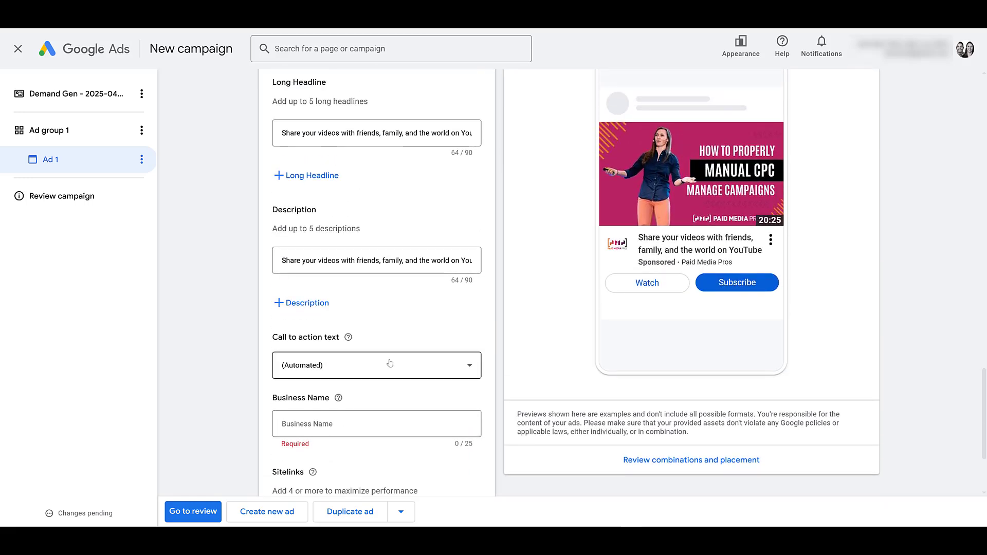
click(361, 369)
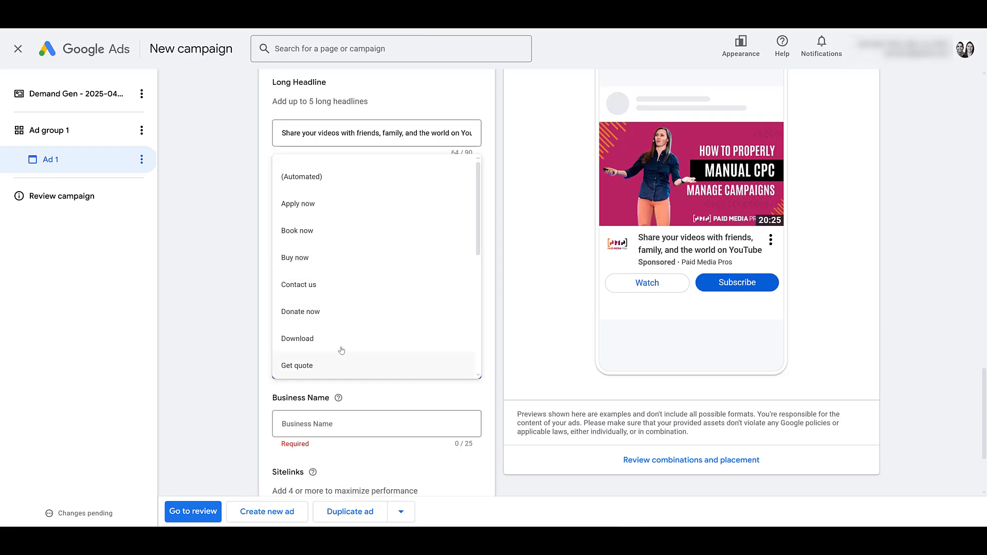
click(213, 317)
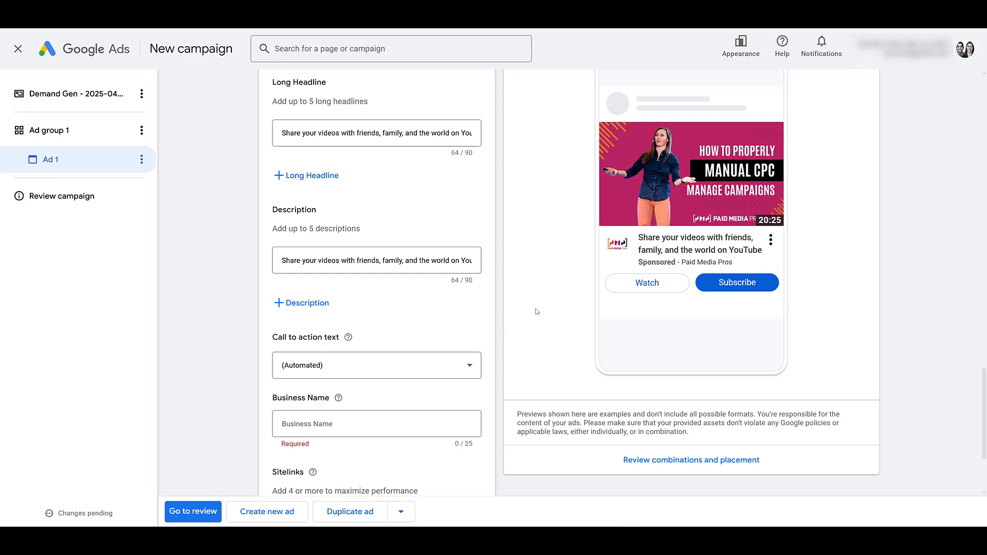
Step: Enter Paid Media Pros as the business name
click(419, 424)
text(Paid Media Pros)
scroll(370, 359, down, 1)
scroll(370, 358, down, 2)
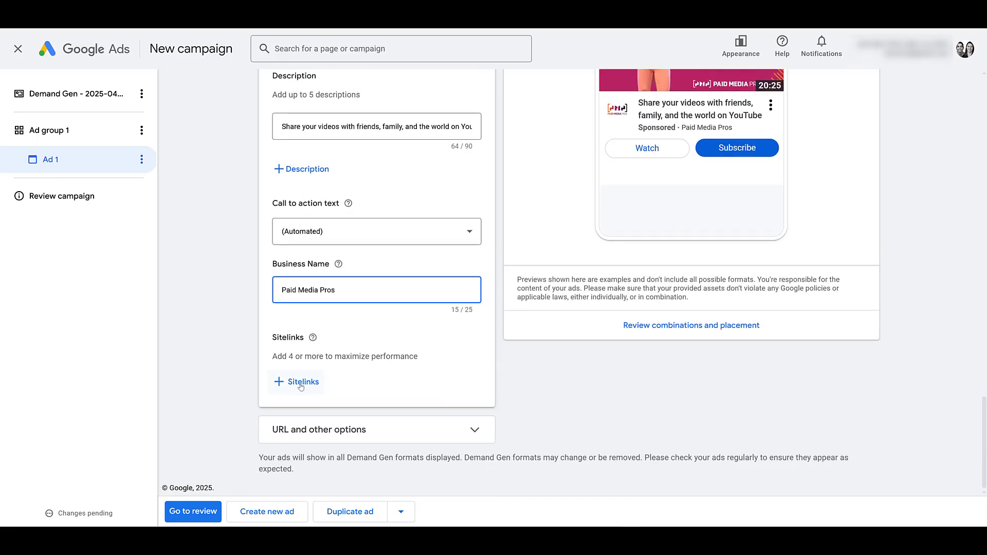
Step: Review and publish the Demand Gen campaign, then view it in the campaigns table
click(210, 516)
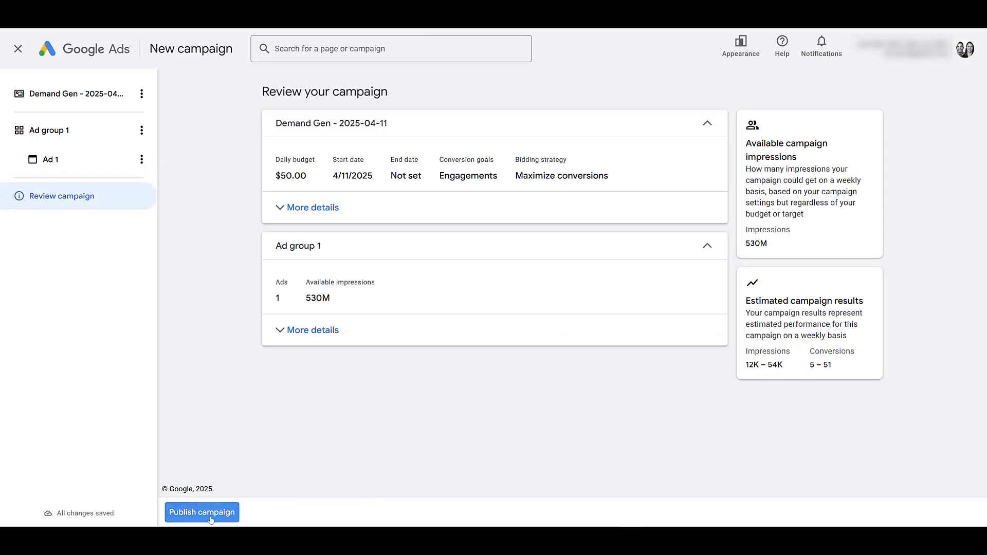
click(211, 516)
click(162, 187)
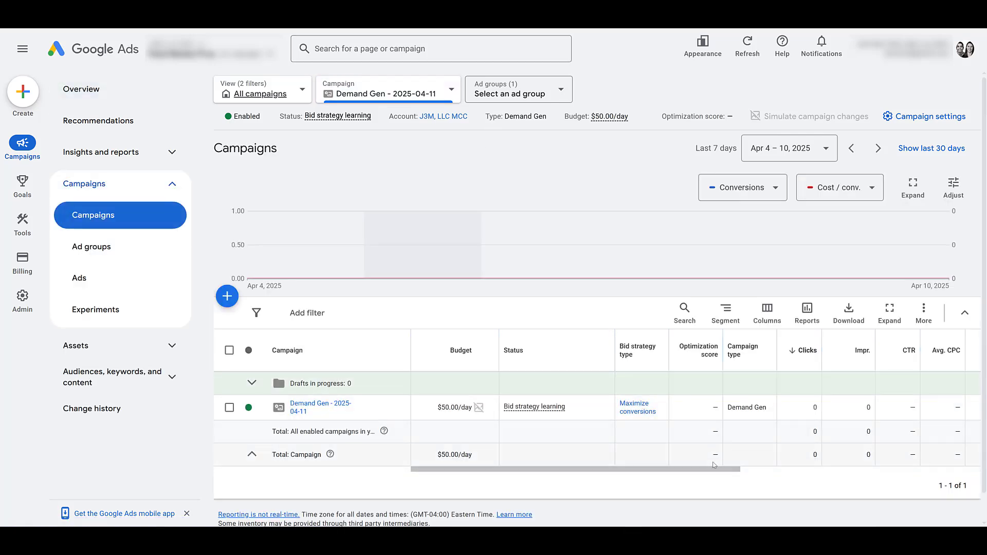
Step: Browse the Segment menu without applying any segmentation, then bring up the Columns menu
drag(617, 469, 857, 499)
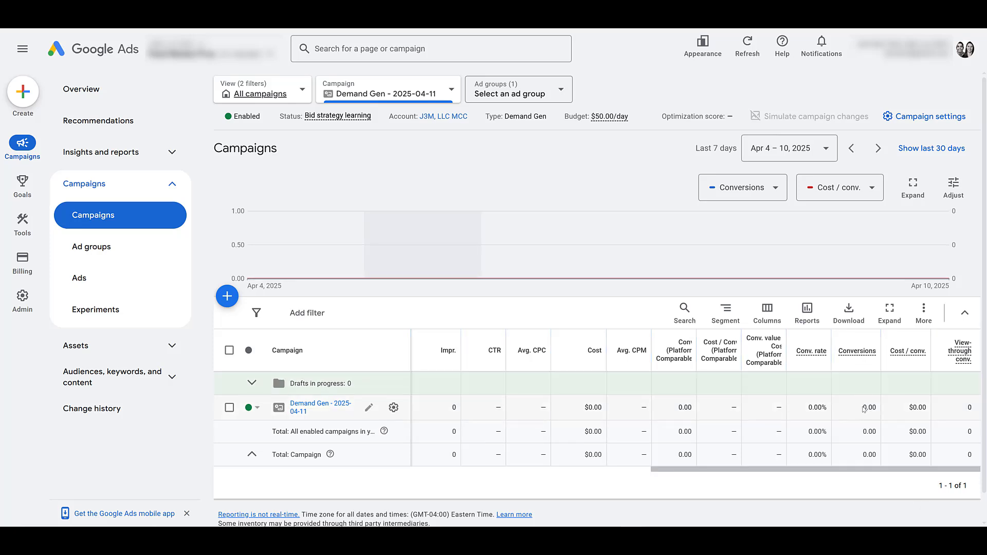
click(725, 311)
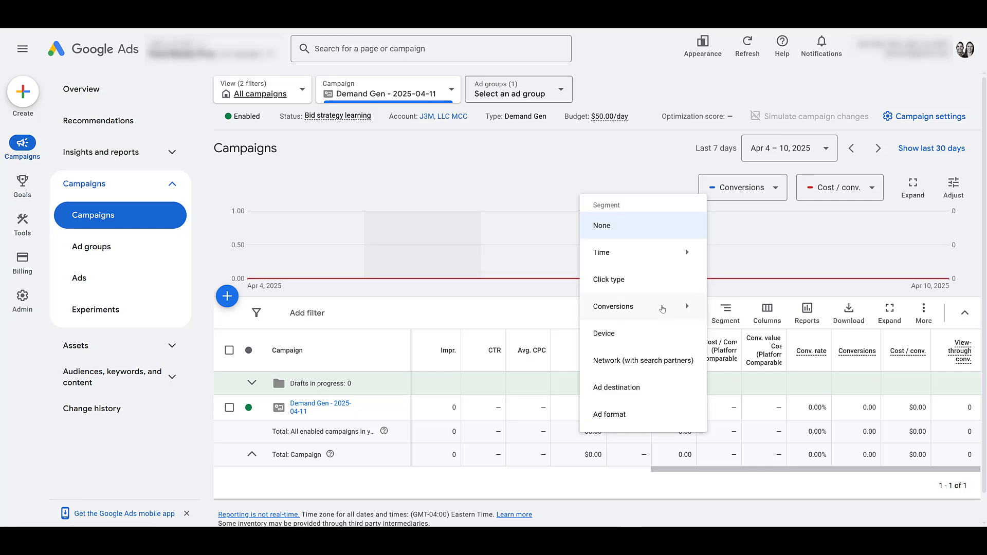
mouse_move(662, 309)
click(485, 442)
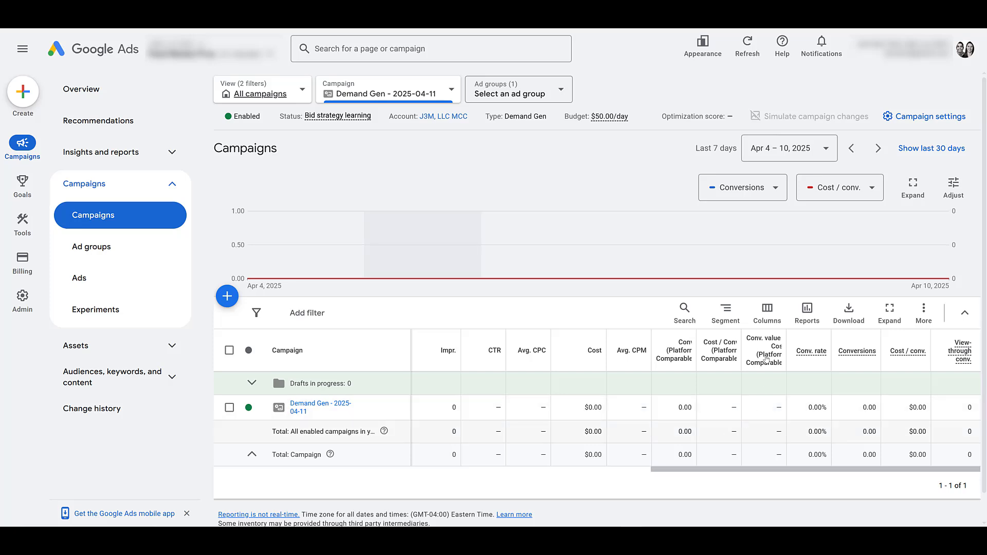
click(767, 310)
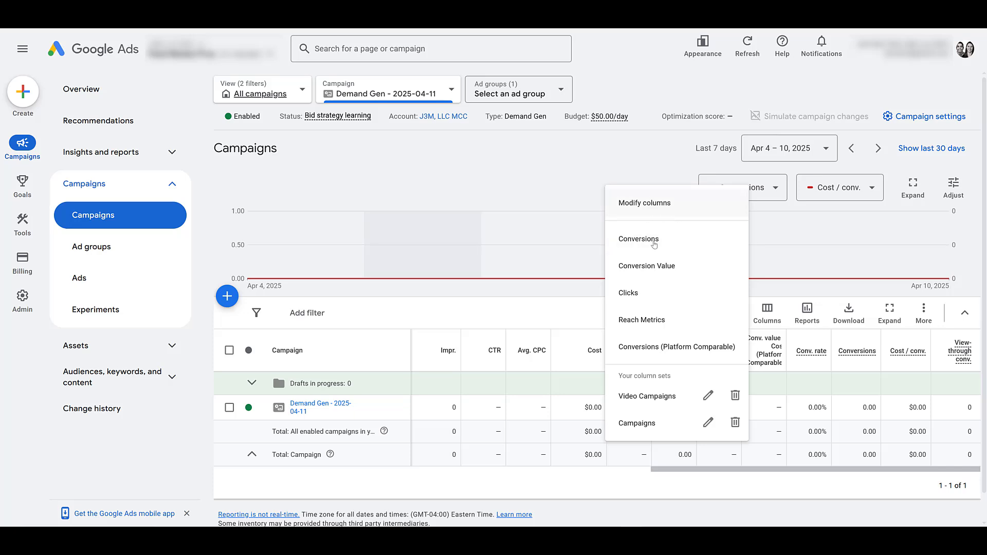
Step: Apply the Video Campaigns column set and scroll right to the earned actions columns
click(647, 397)
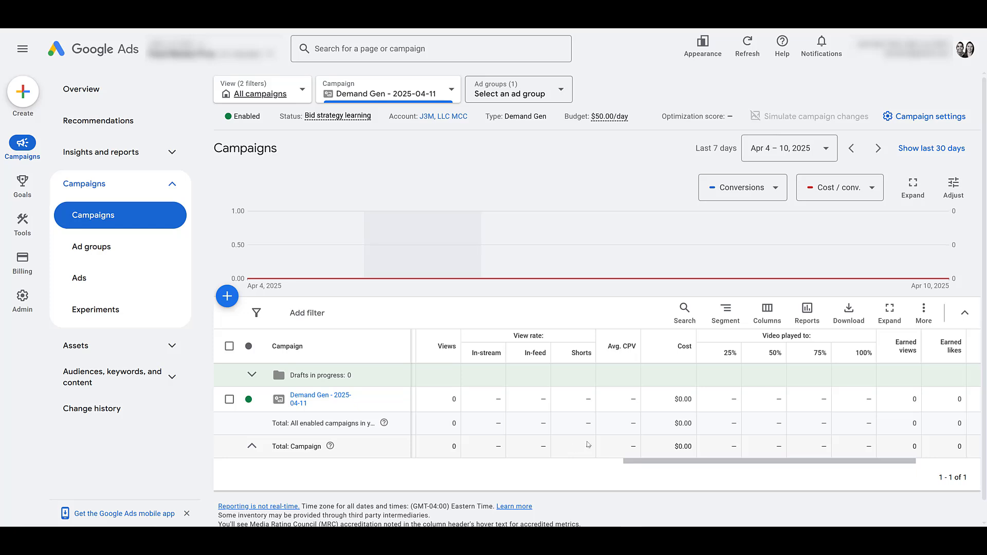
drag(676, 461, 740, 461)
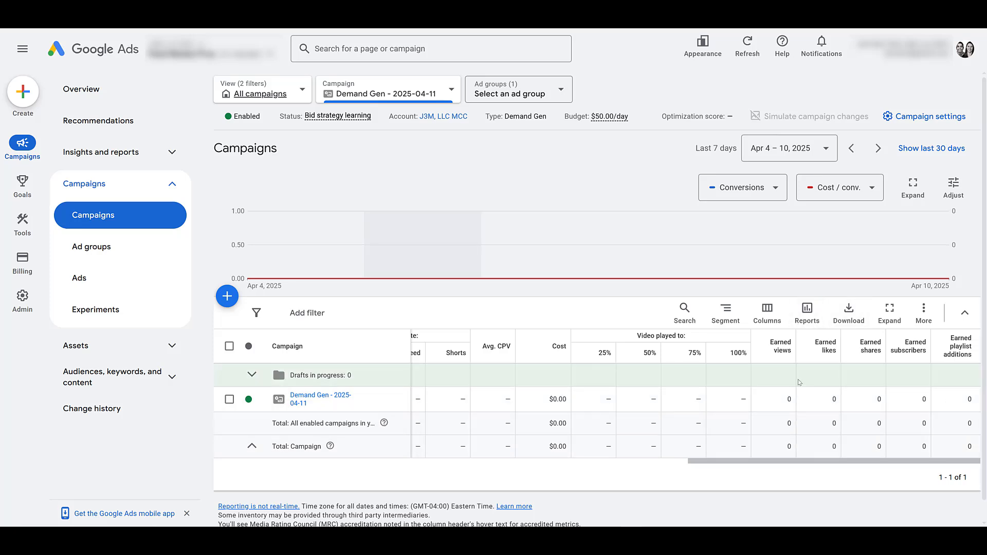